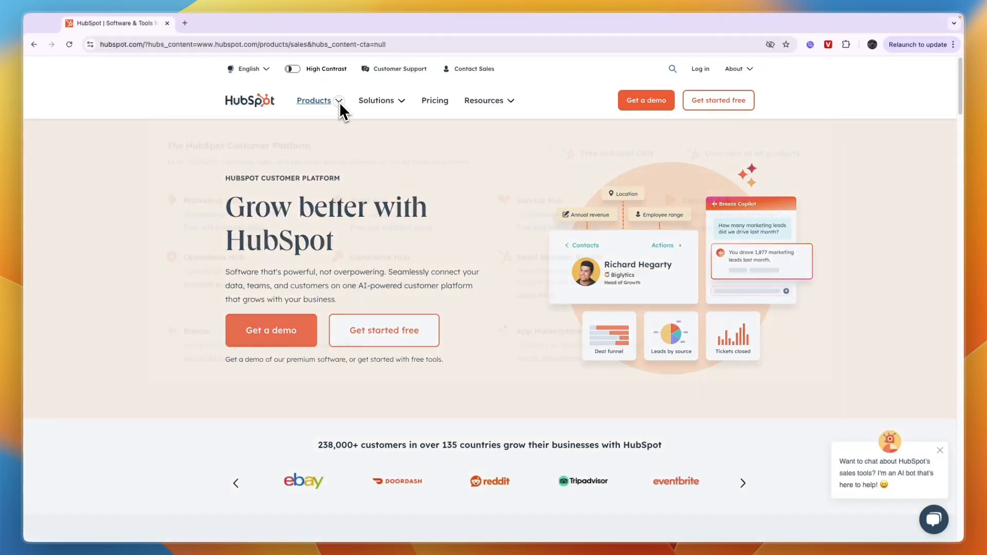
# Open the Sales Hub product page, look over its features and start the free sign-up
pyautogui.click(338, 101)
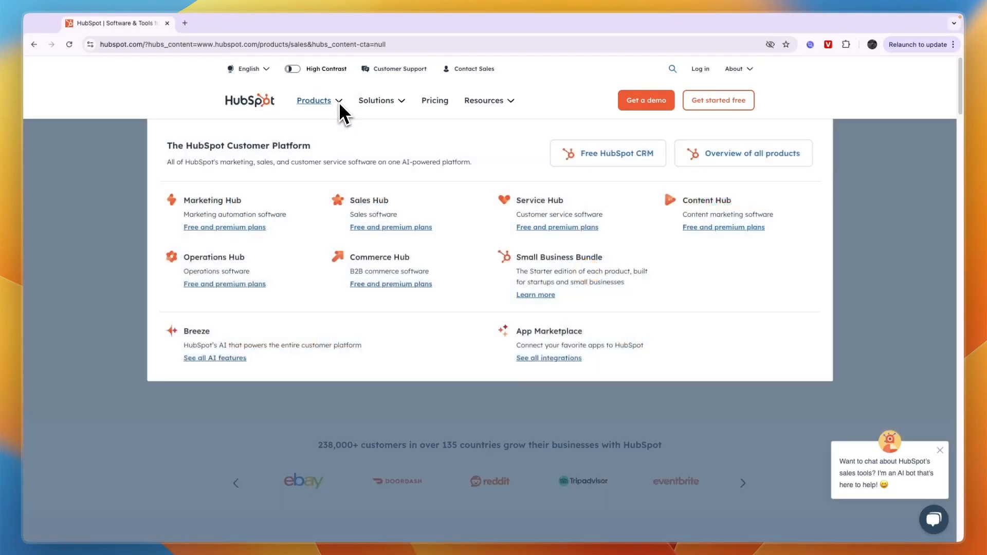
pyautogui.click(400, 213)
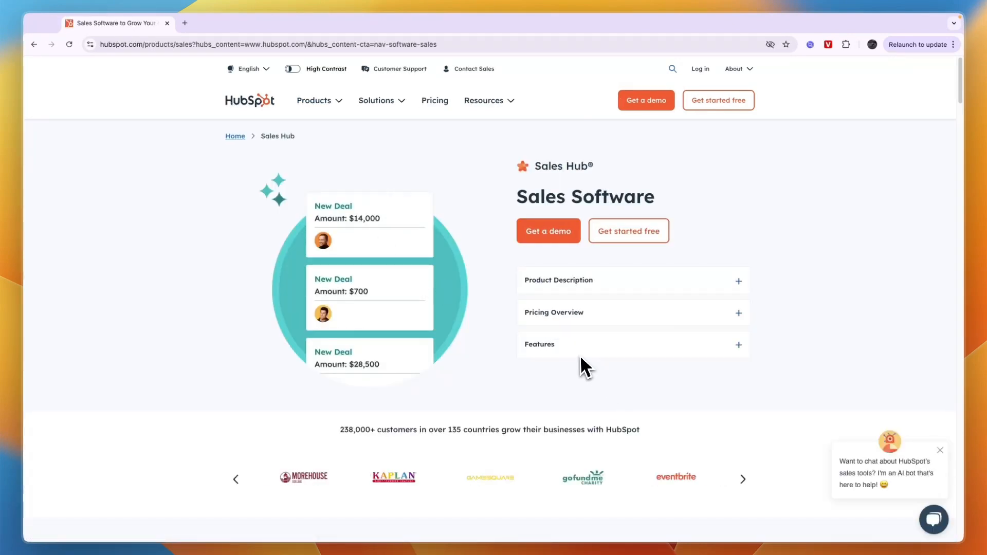
pyautogui.scroll(-10, 575, 360)
pyautogui.scroll(-15, 575, 366)
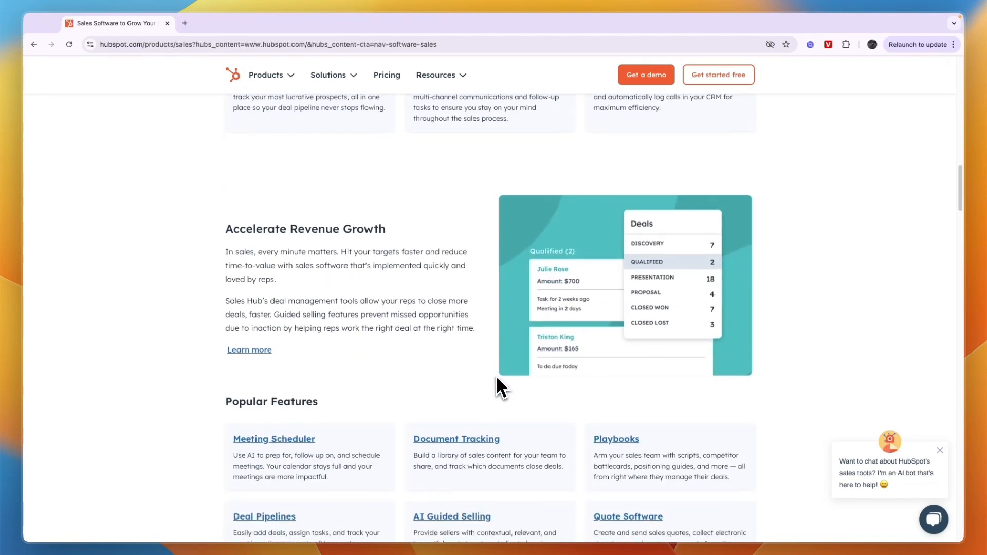
pyautogui.scroll(20, 412, 400)
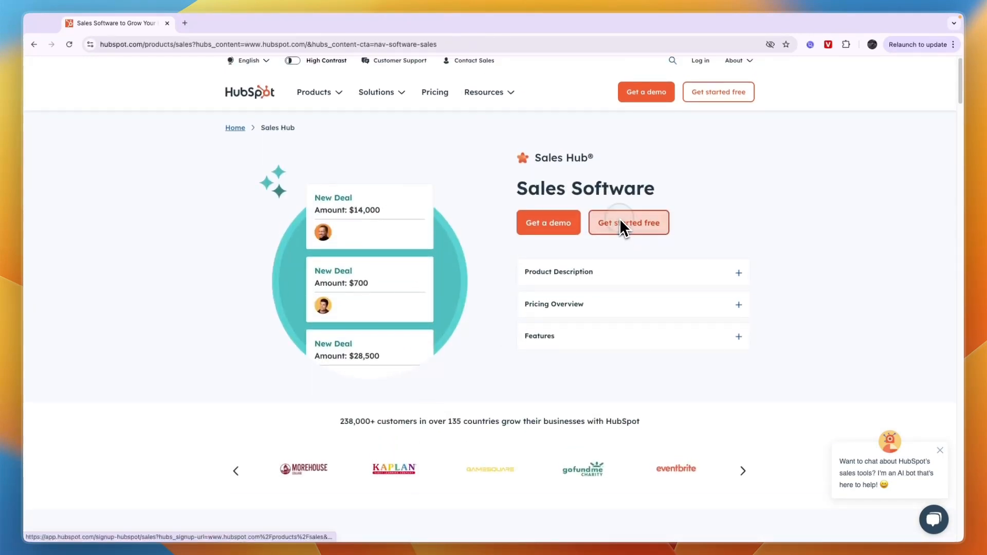
pyautogui.click(620, 224)
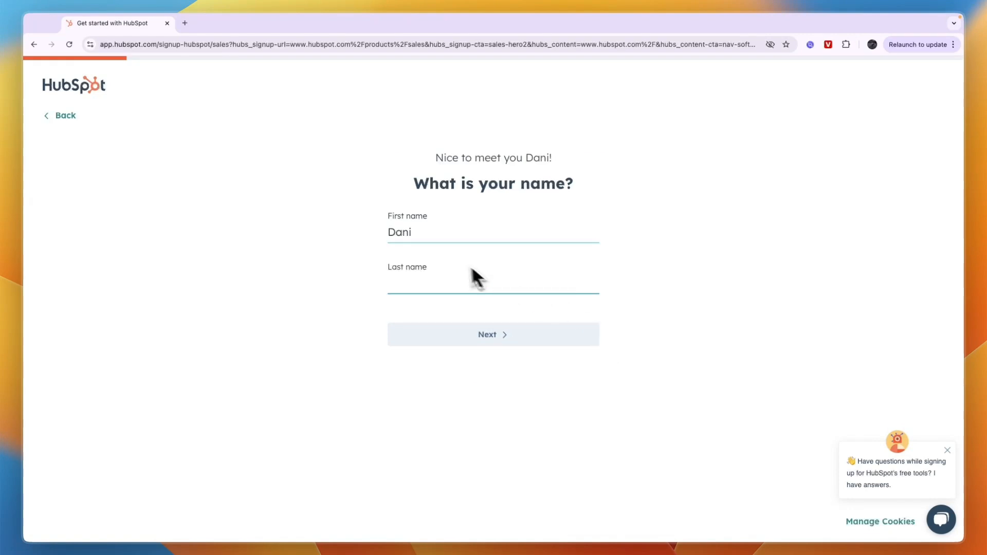
# Enter the last name in the sign-up form and continue
pyautogui.click(439, 289)
pyautogui.write('t')
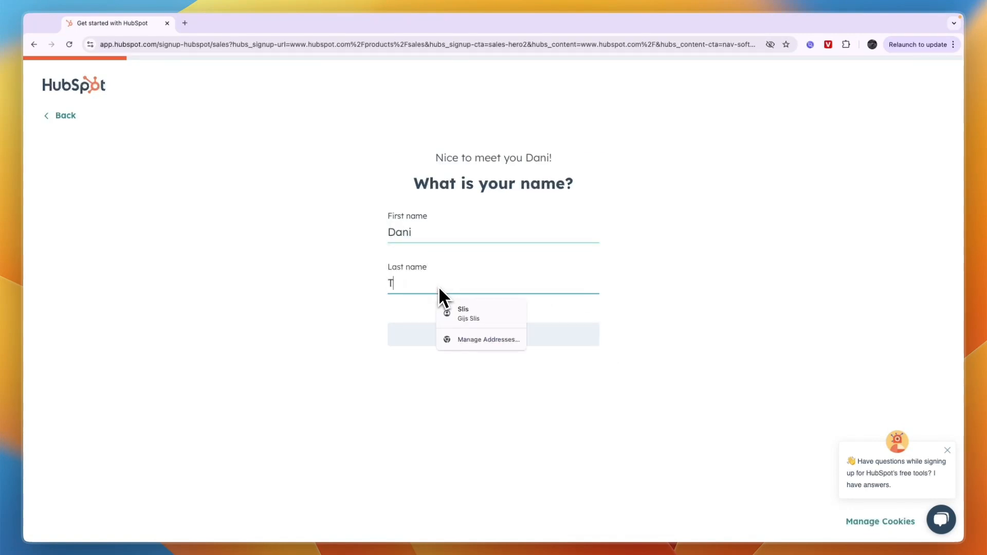
pyautogui.click(448, 311)
pyautogui.click(436, 335)
# Answer Yes to having used customer management software before and Yes to knowing which problems to solve with HubSpot
pyautogui.moveTo(313, 193); pyautogui.dragTo(582, 201)
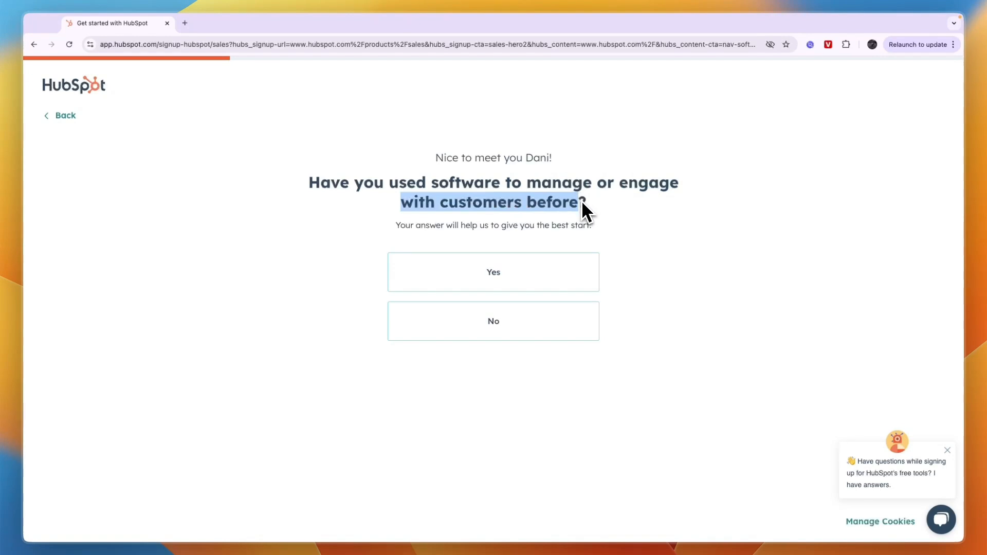
pyautogui.click(541, 279)
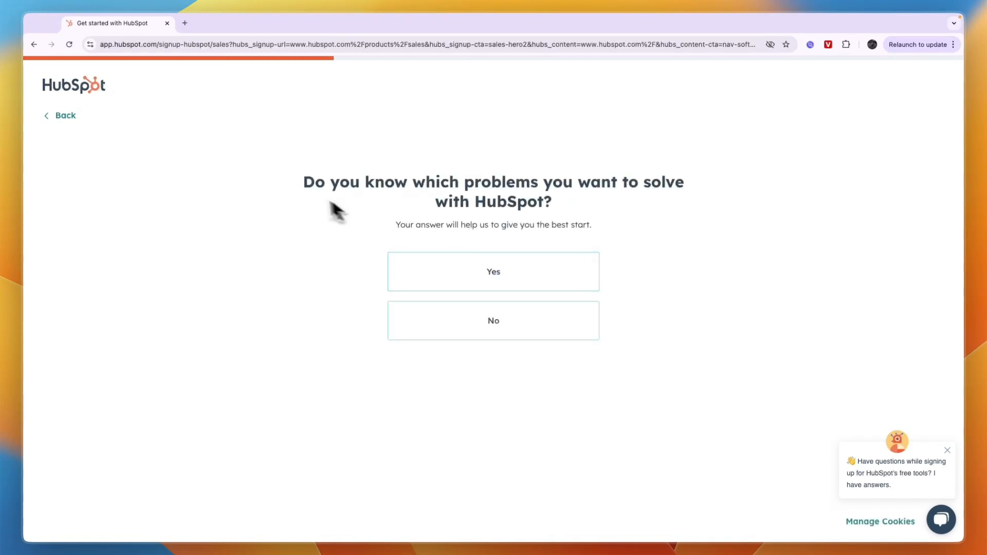
pyautogui.moveTo(330, 209); pyautogui.dragTo(548, 197)
pyautogui.click(474, 273)
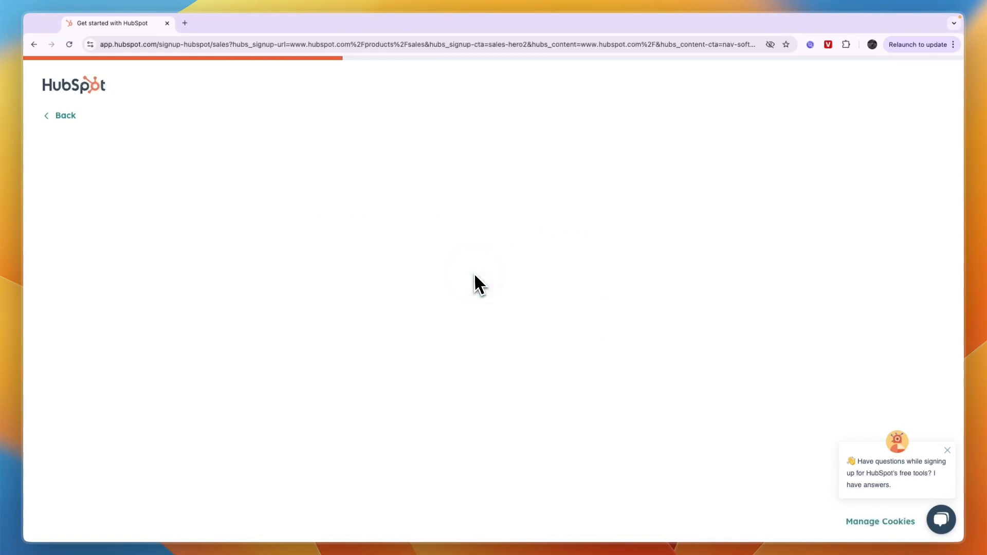
# Choose Marketing and Advertising as the industry and answer the follow-up profile question
pyautogui.moveTo(383, 198); pyautogui.dragTo(609, 196)
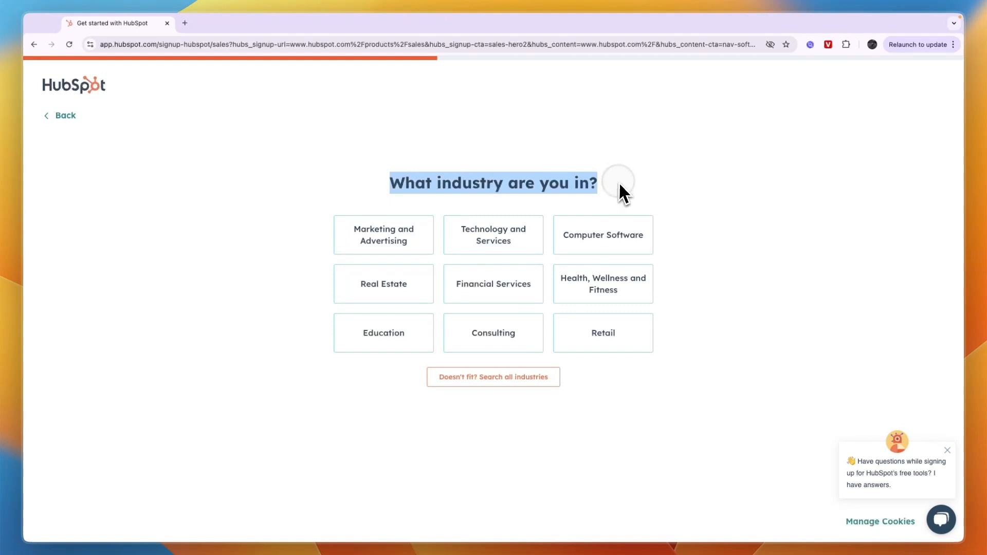
pyautogui.click(422, 240)
pyautogui.moveTo(368, 185); pyautogui.dragTo(586, 200)
pyautogui.click(409, 248)
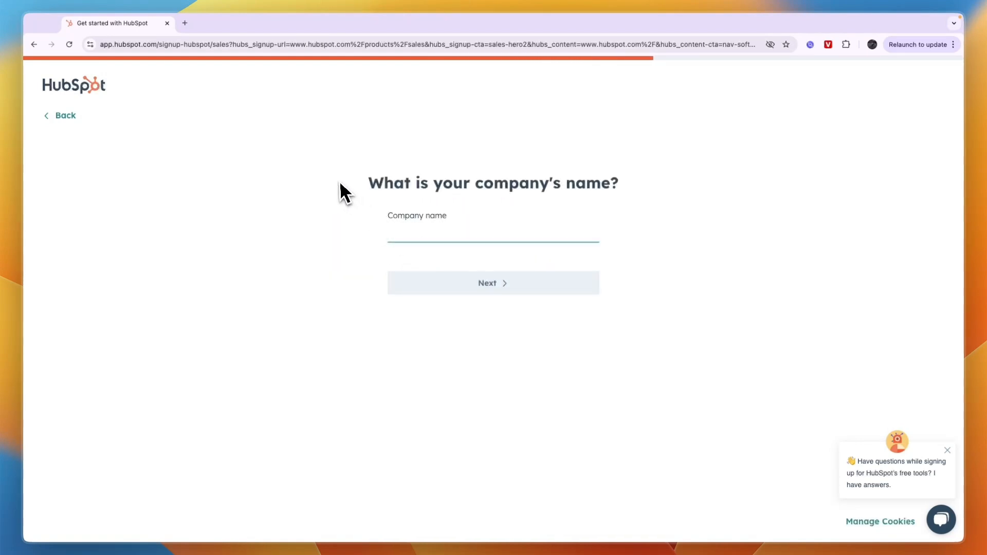
# Enter Dani's Tutorials as the company name and continue
pyautogui.click(400, 229)
pyautogui.write("Dom's Tutorials")
pyautogui.click(460, 288)
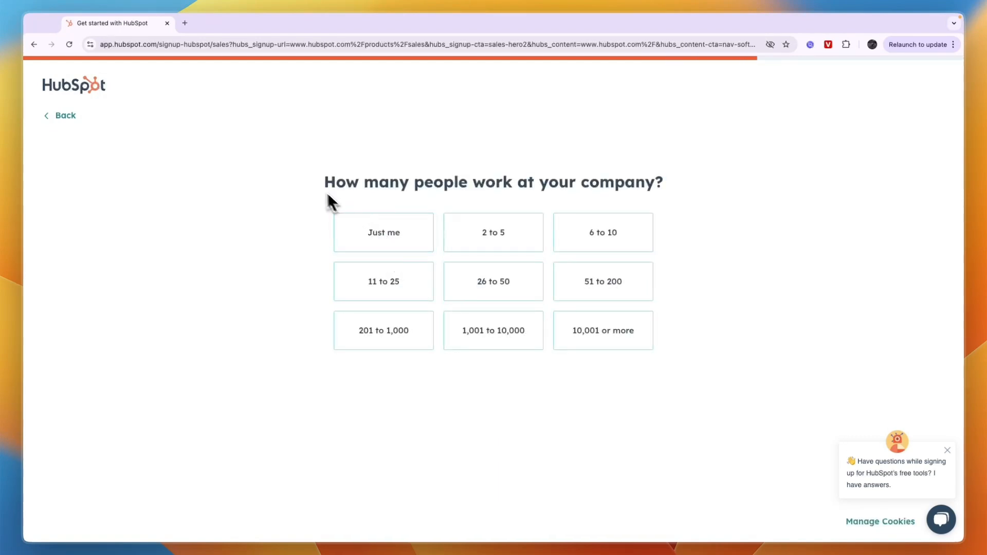
# Set the company size to Just me and create the account from the company website step
pyautogui.moveTo(328, 195); pyautogui.dragTo(638, 191)
pyautogui.click(409, 238)
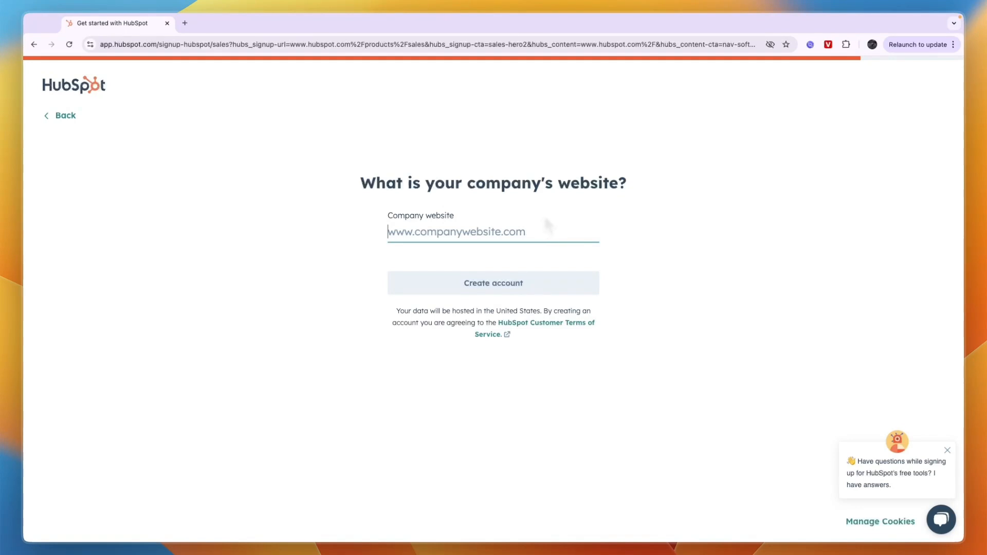
pyautogui.click(452, 284)
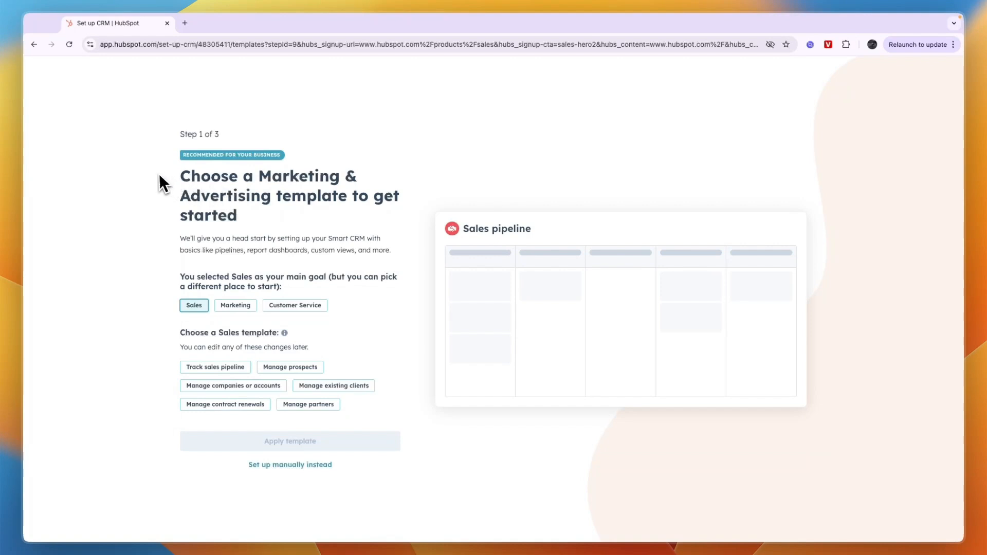
# Apply the Track sales pipeline template, keeping Sales as the main goal
pyautogui.moveTo(159, 174); pyautogui.dragTo(307, 211)
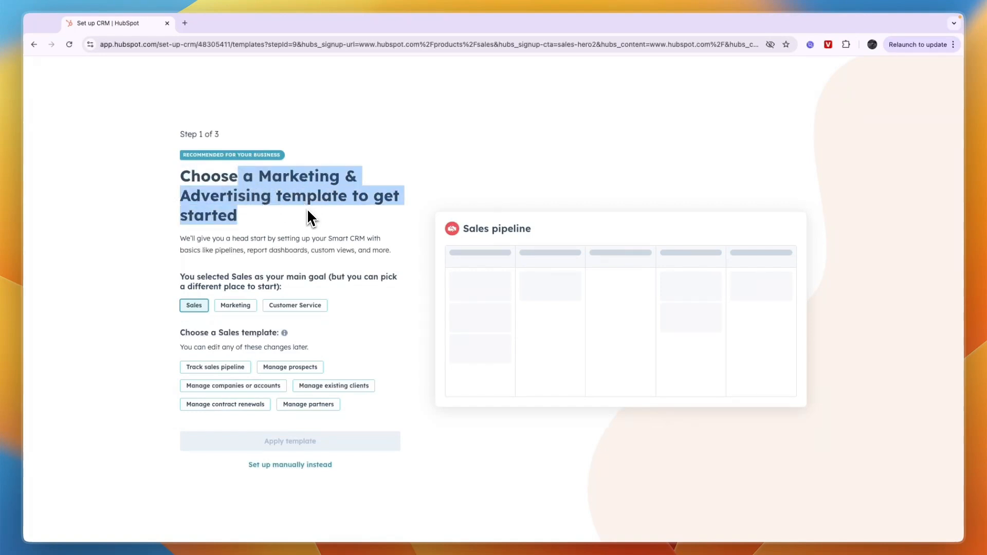
pyautogui.click(310, 215)
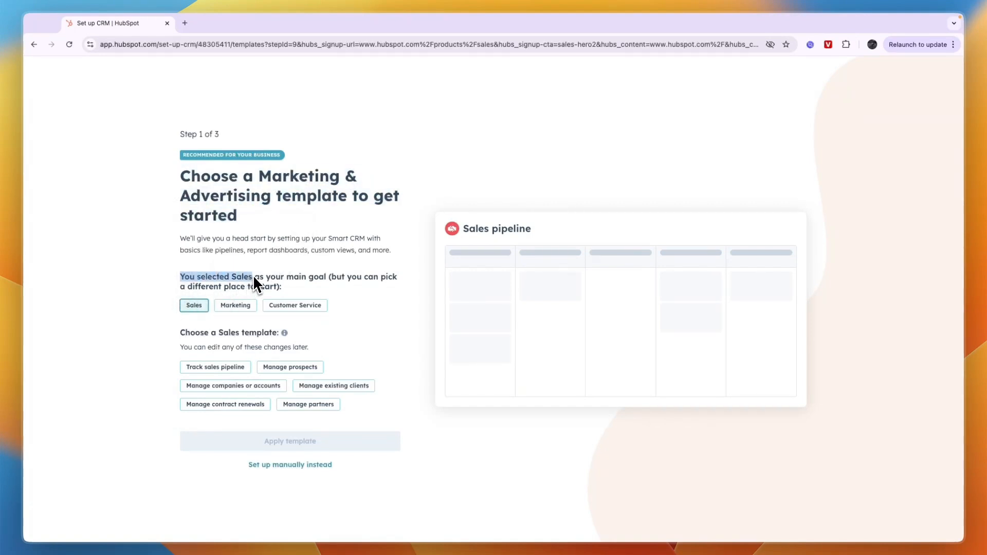
pyautogui.moveTo(254, 277); pyautogui.dragTo(331, 278)
pyautogui.click(330, 278)
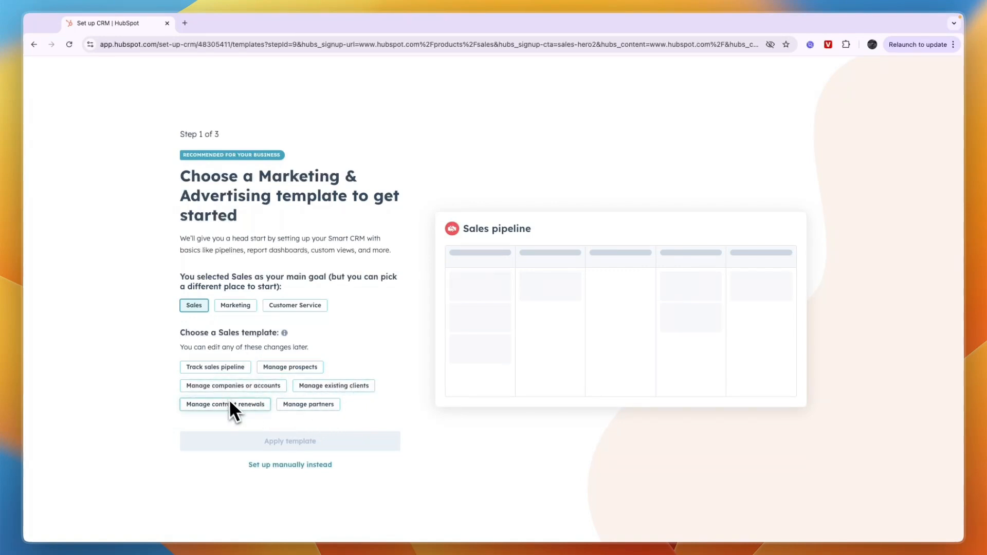
pyautogui.click(221, 370)
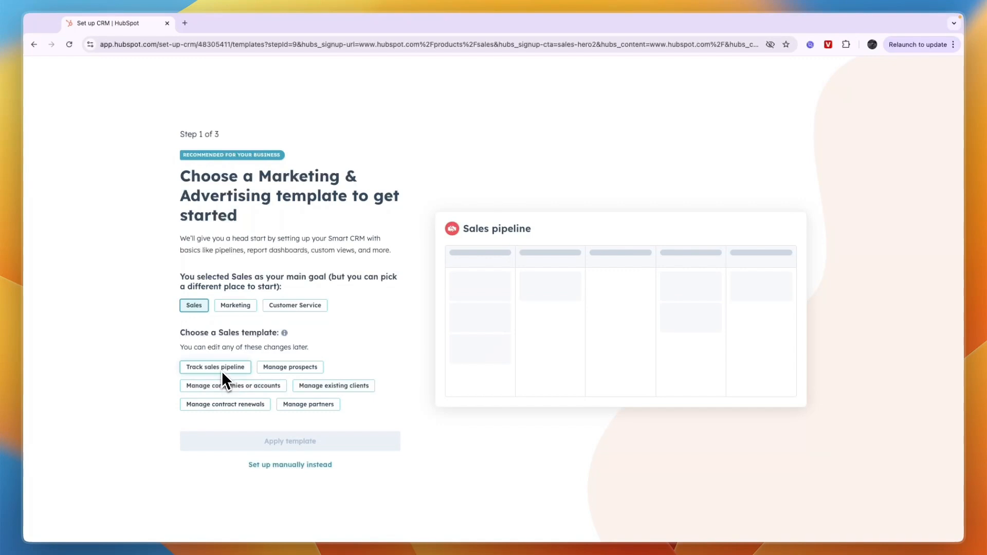
pyautogui.click(247, 441)
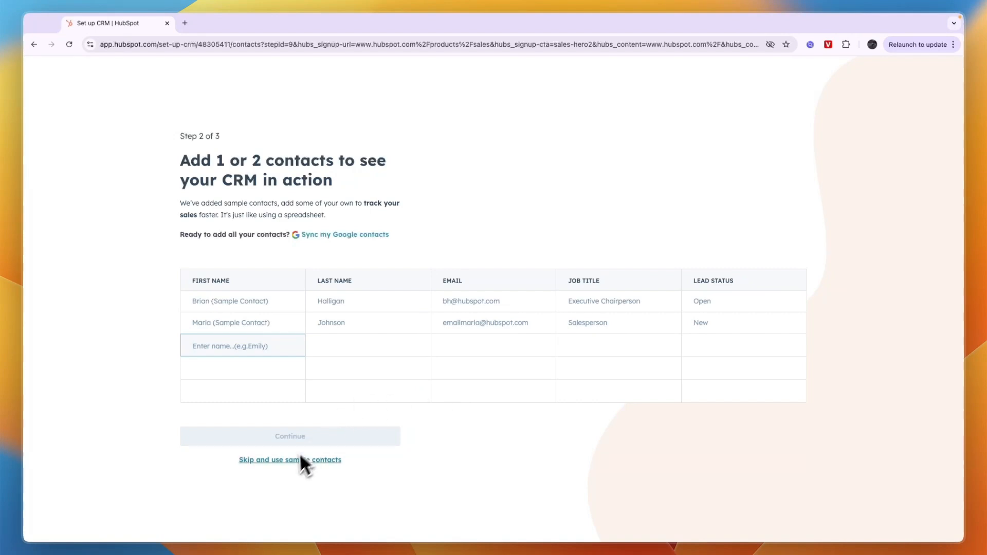
# Finish the CRM setup with the sample contacts and no teammate invitations, and close the deal stages tour
pyautogui.click(277, 460)
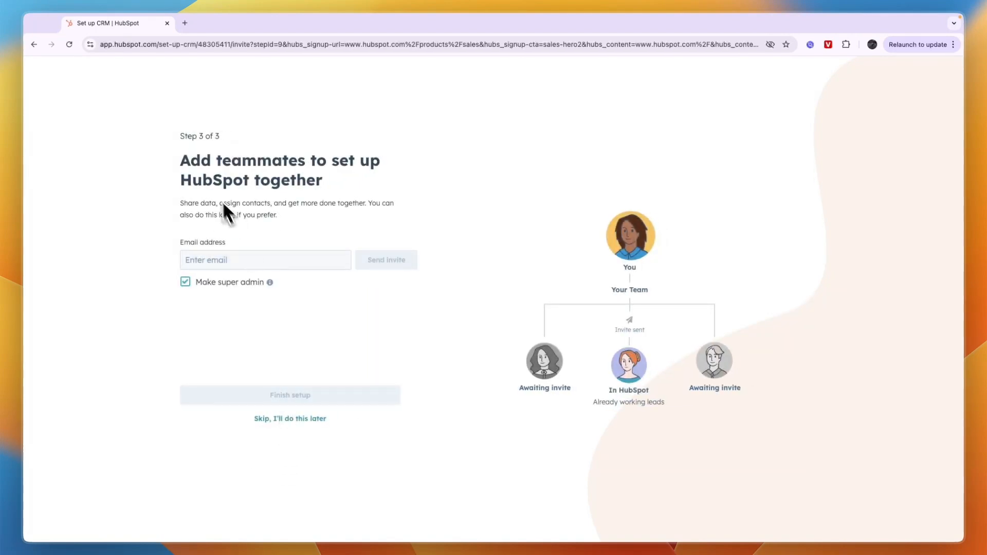
pyautogui.click(296, 419)
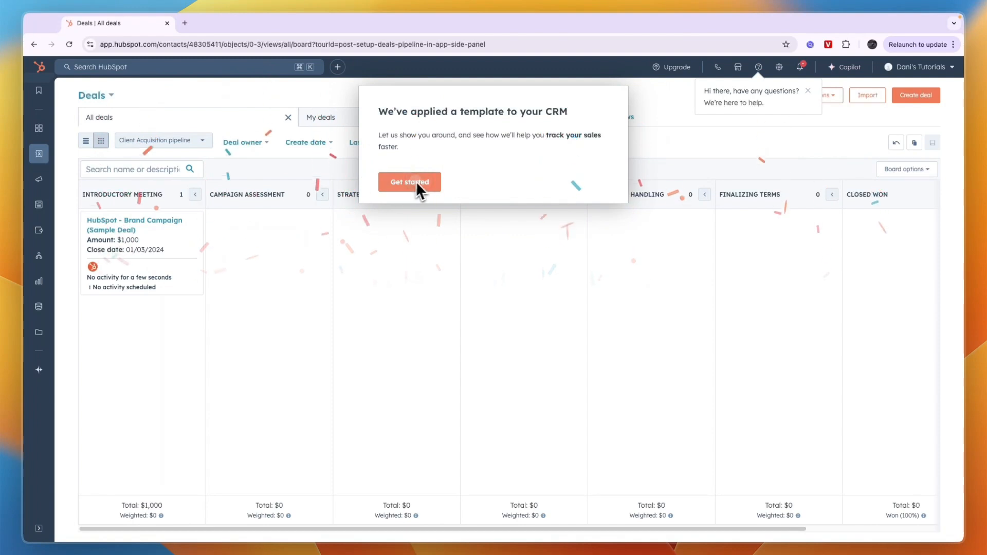
pyautogui.click(415, 181)
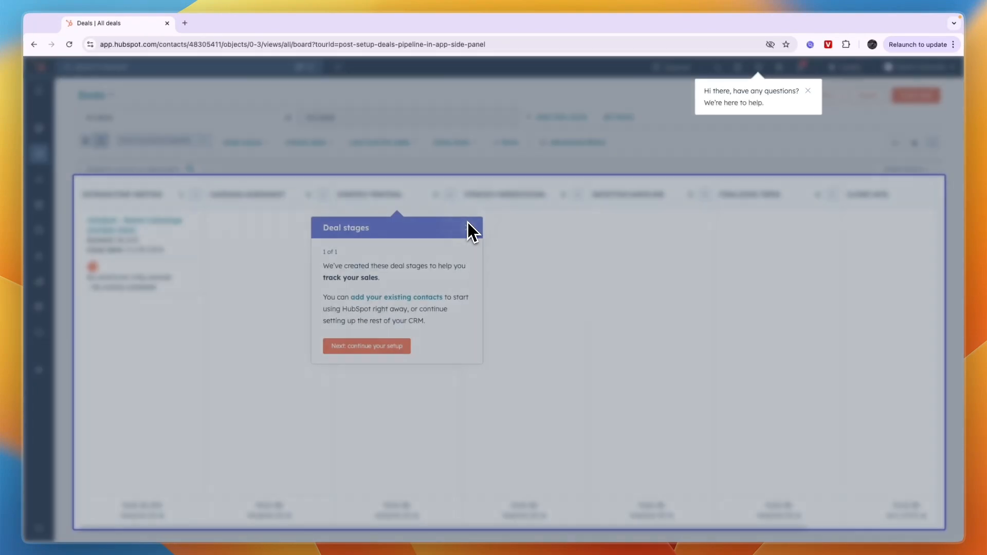
pyautogui.click(471, 228)
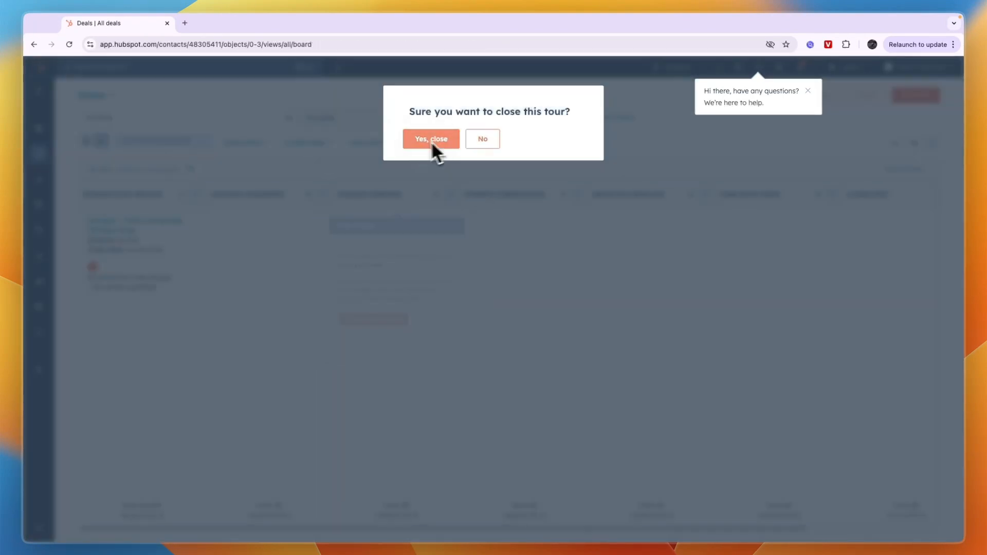
pyautogui.click(430, 139)
pyautogui.click(945, 96)
# Search HubSpot for "meeting" and open the Meetings Scheduler app
pyautogui.press('super+k')
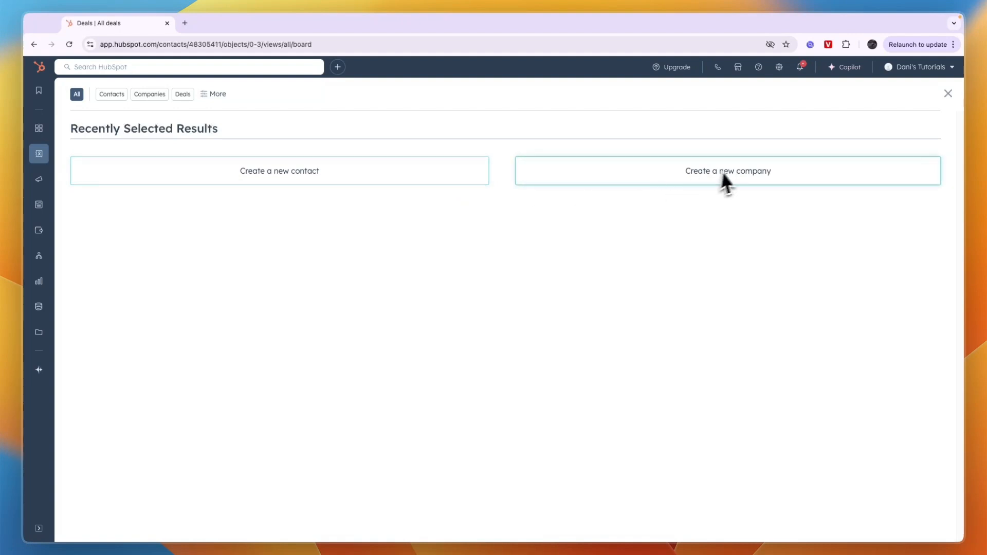
pyautogui.click(130, 71)
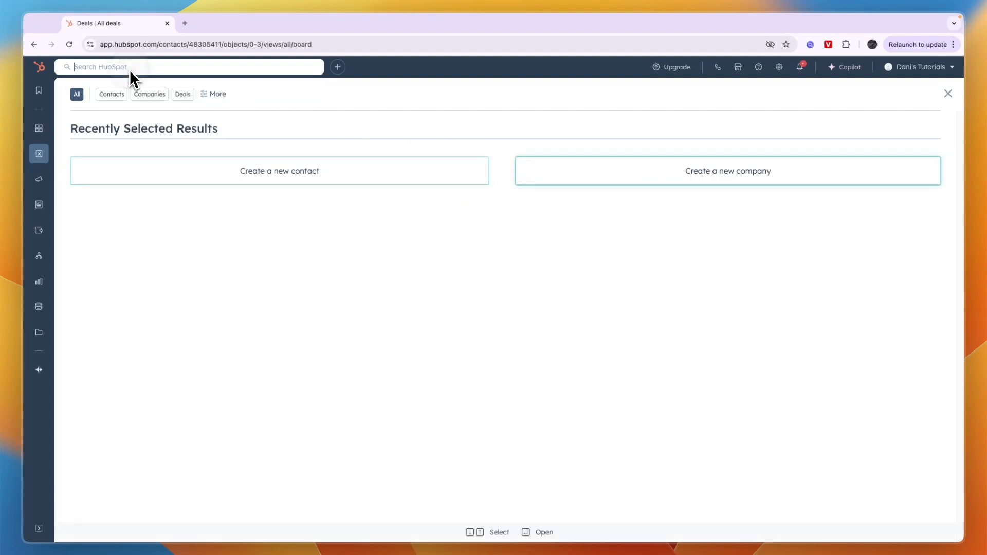
pyautogui.write('meeting')
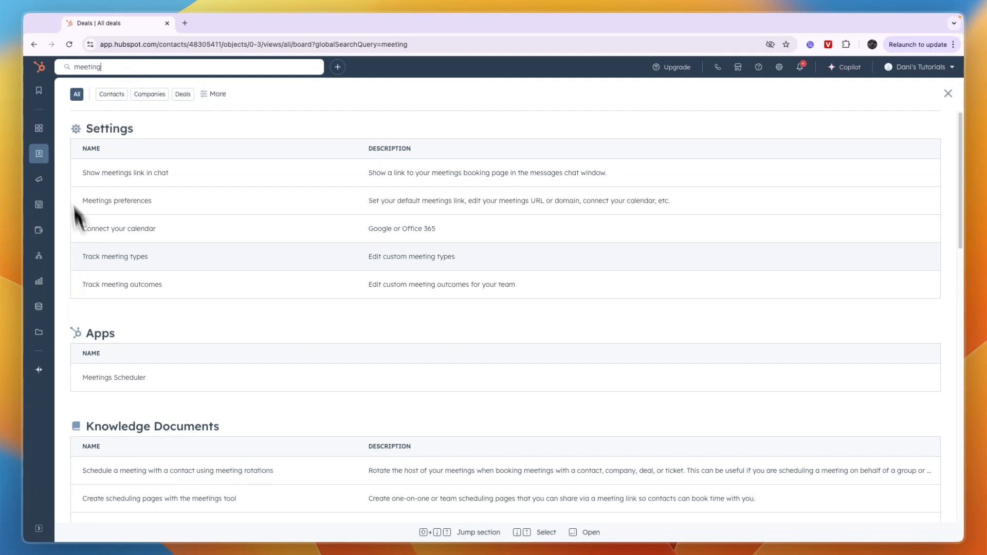
pyautogui.scroll(-2, 106, 352)
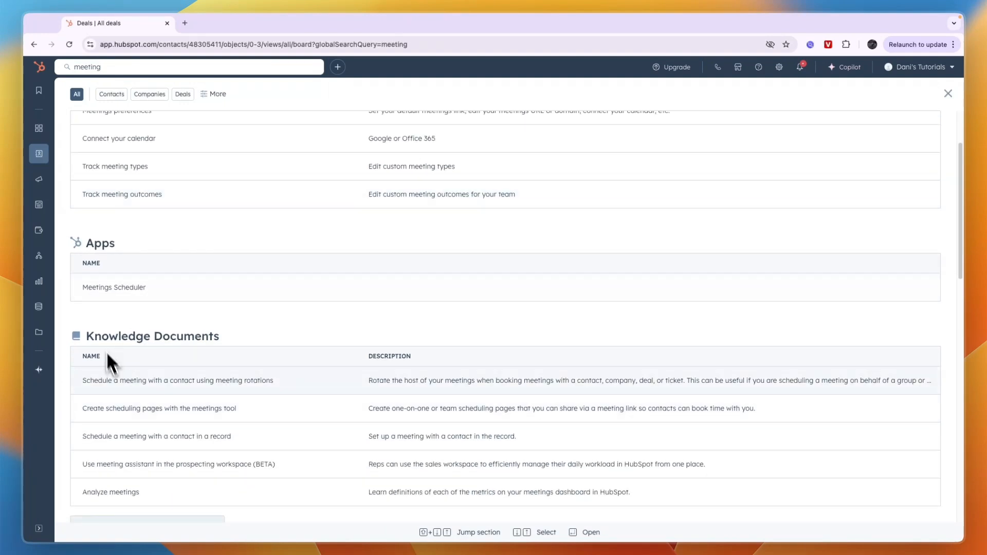
pyautogui.click(144, 287)
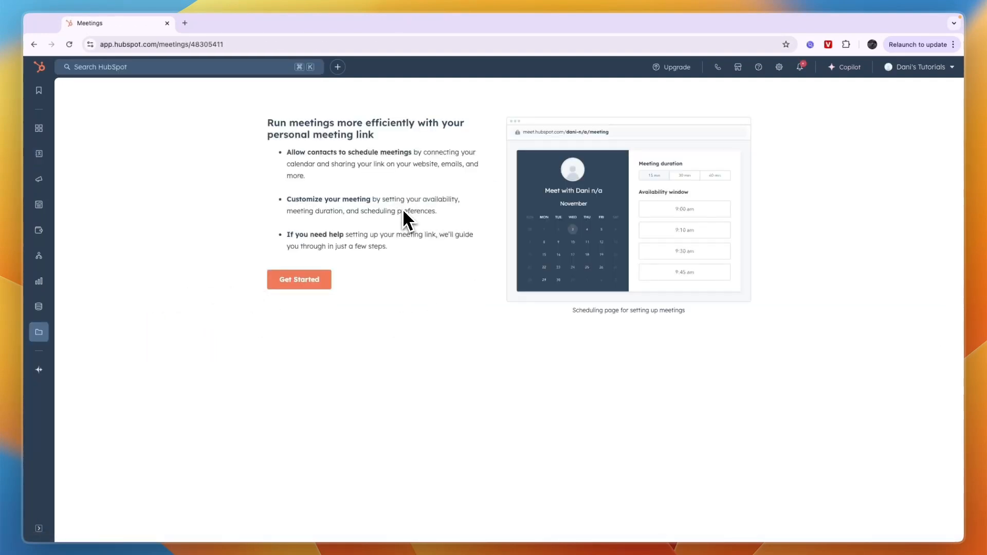
# Get started with the personal meeting link and choose to set it up without guidance
pyautogui.click(304, 279)
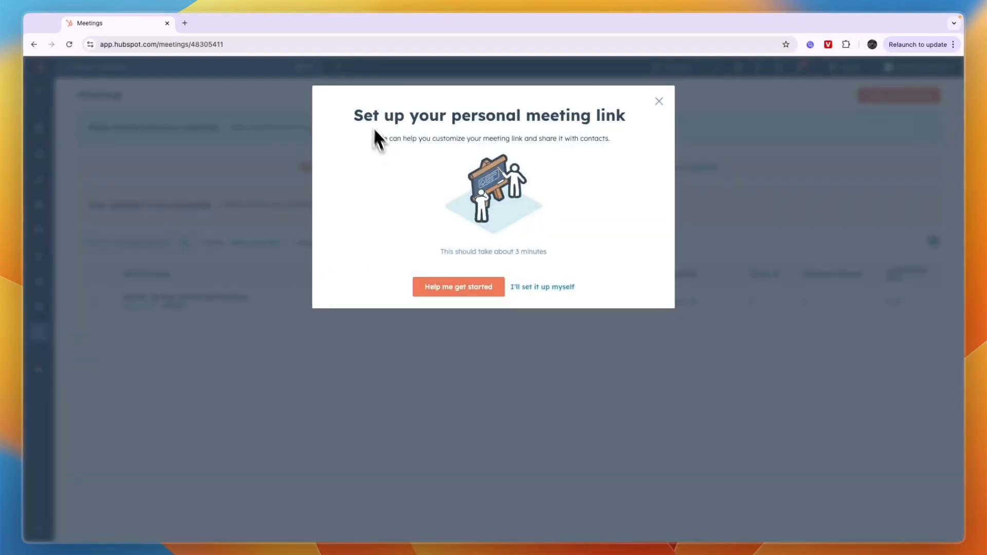
pyautogui.moveTo(375, 136)
pyautogui.mouseDown()
pyautogui.moveTo(481, 135)
pyautogui.moveTo(542, 120)
pyautogui.moveTo(364, 122)
pyautogui.mouseUp()
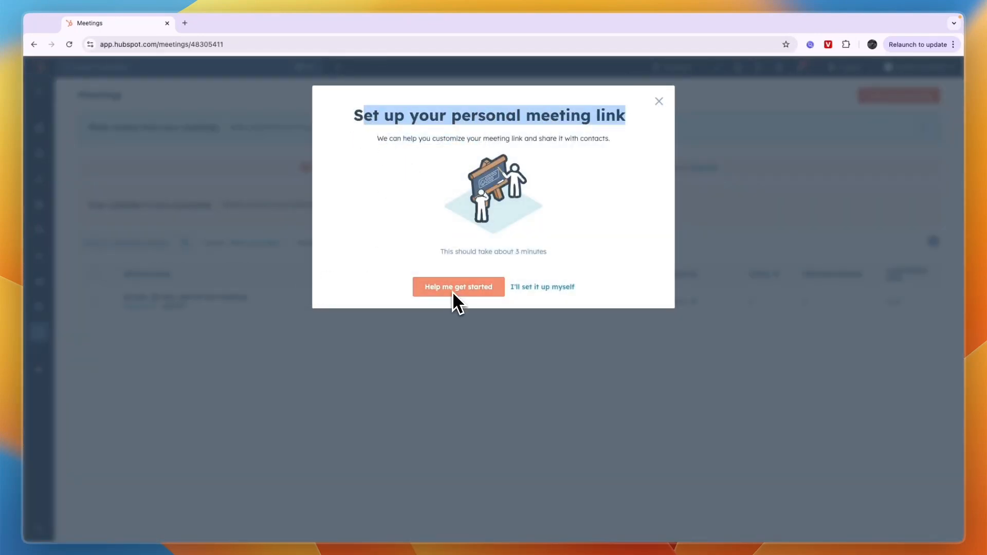
pyautogui.click(468, 264)
pyautogui.click(538, 290)
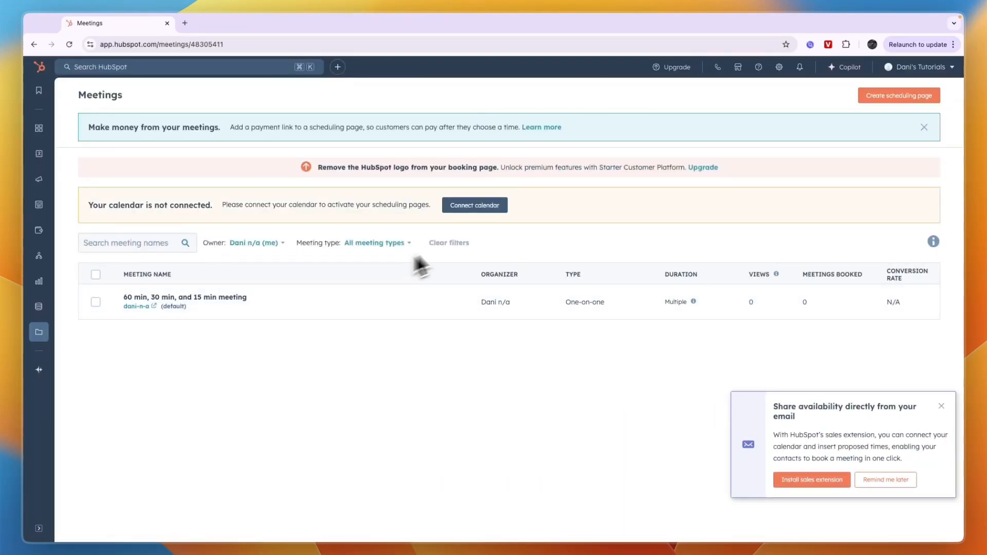
# Connect a Google / Gmail calendar to the scheduling pages and dismiss the sales extension offer
pyautogui.click(479, 209)
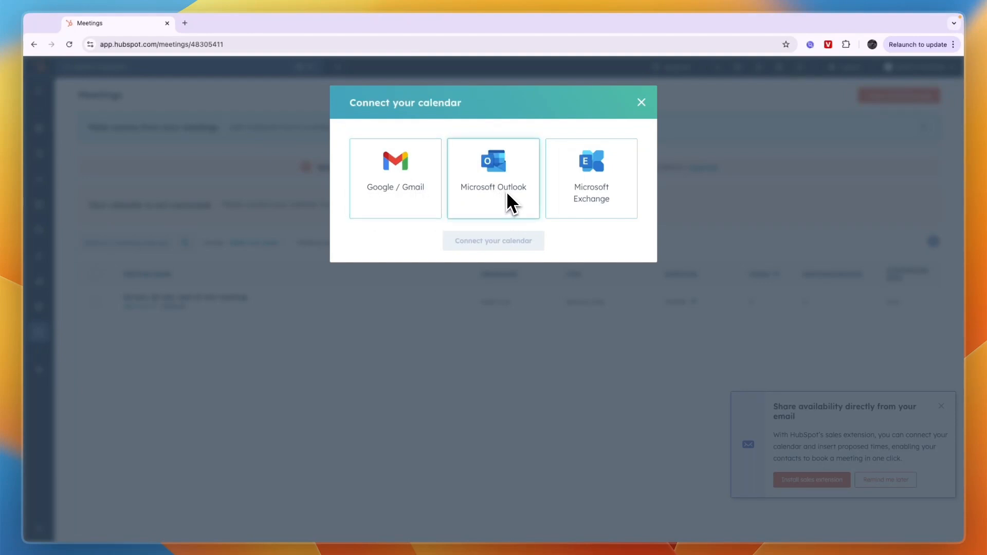
pyautogui.click(414, 190)
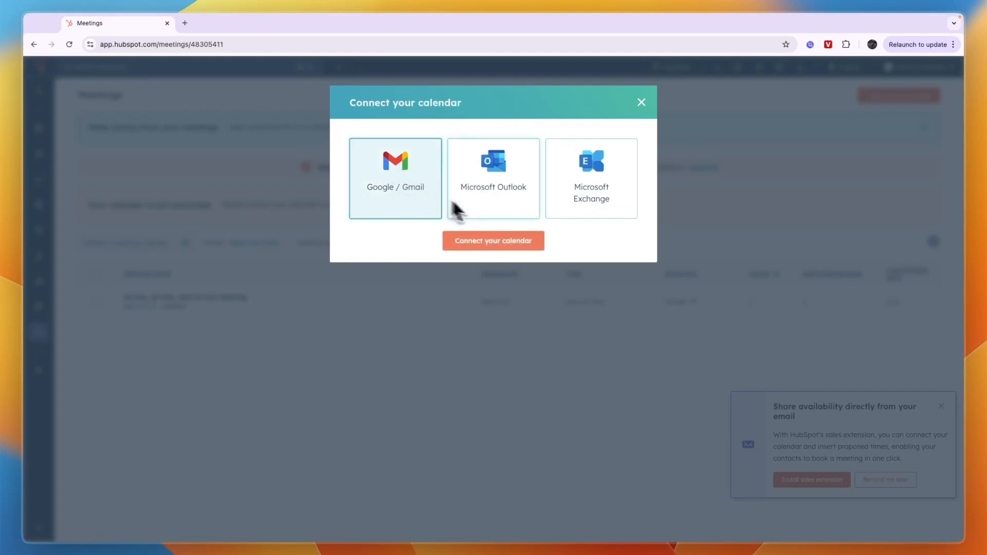
pyautogui.click(486, 245)
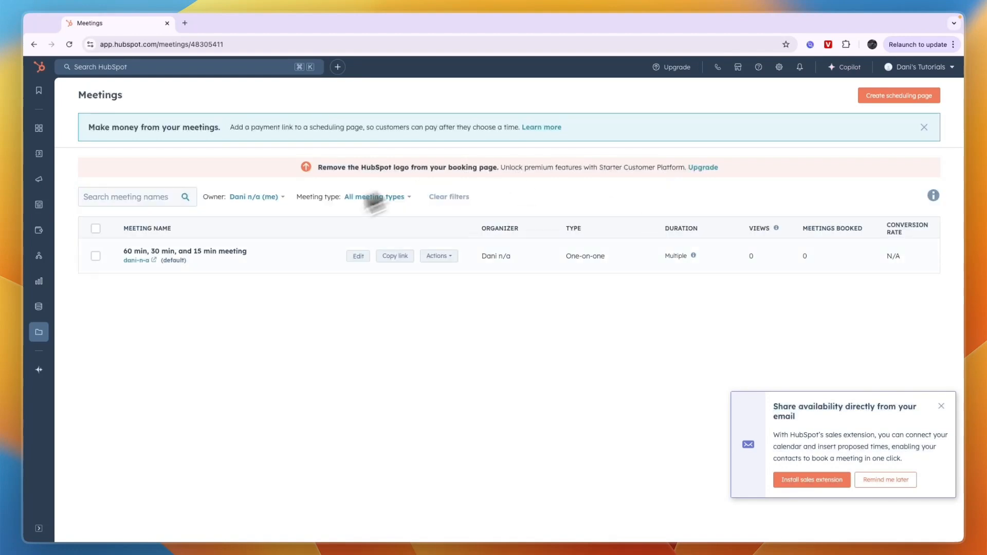
pyautogui.click(941, 407)
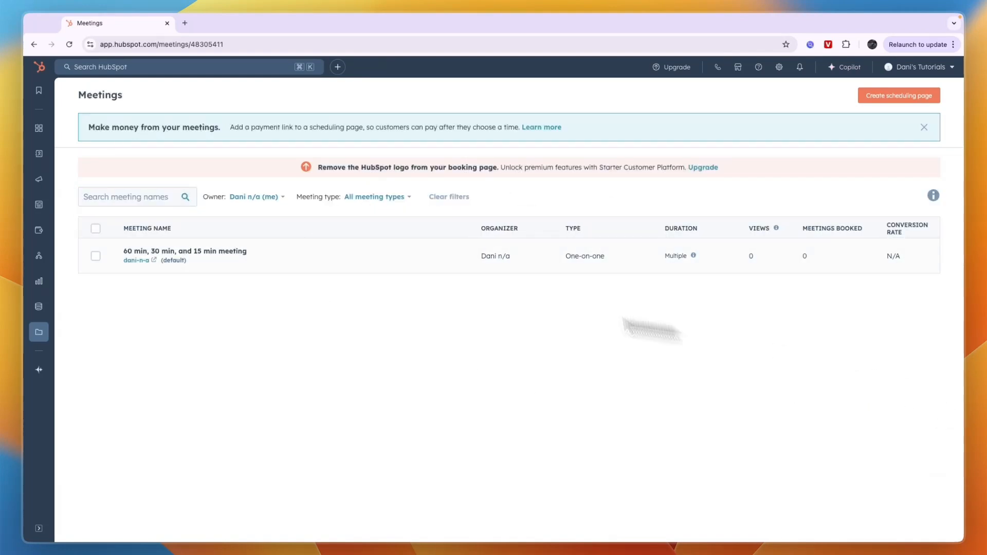
# Edit the default "60 min, 30 min, and 15 min meeting" scheduling page and shorten its internal name to "60 min"
pyautogui.moveTo(156, 256)
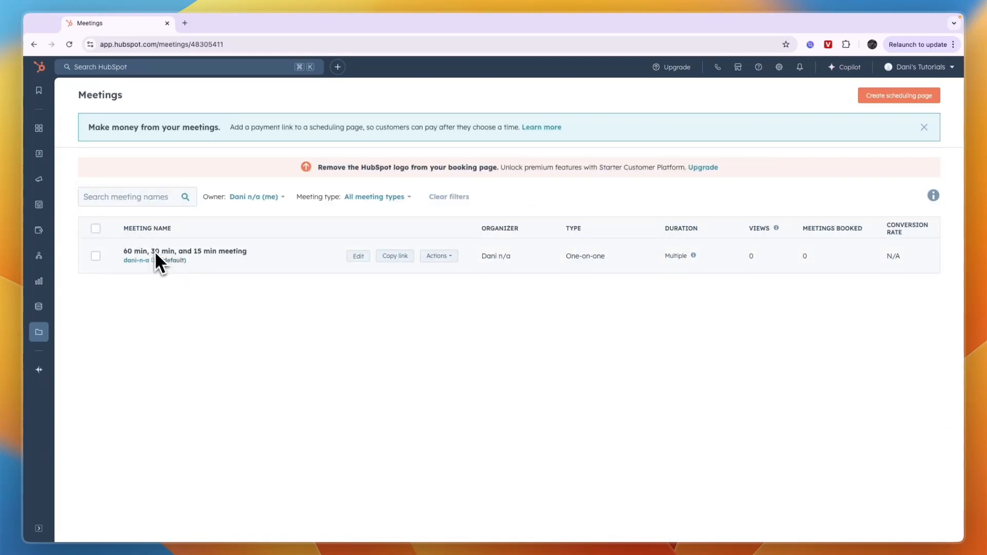
pyautogui.moveTo(171, 253); pyautogui.dragTo(247, 254)
pyautogui.click(233, 304)
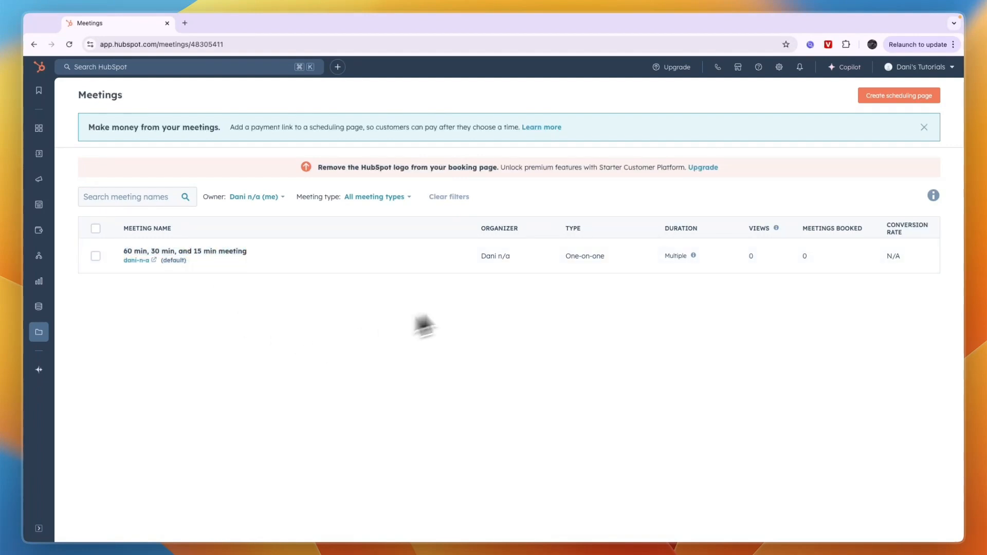
pyautogui.moveTo(527, 262)
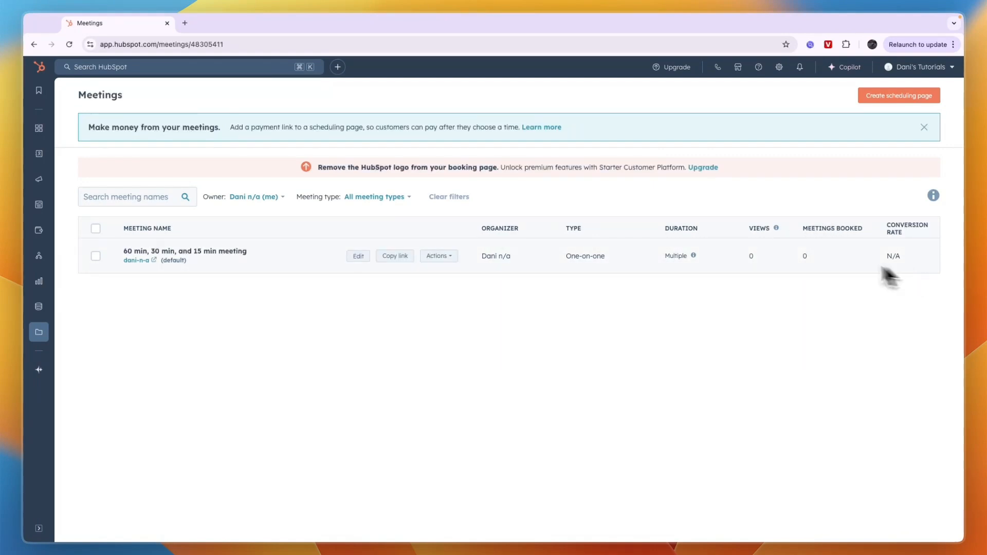
pyautogui.click(358, 256)
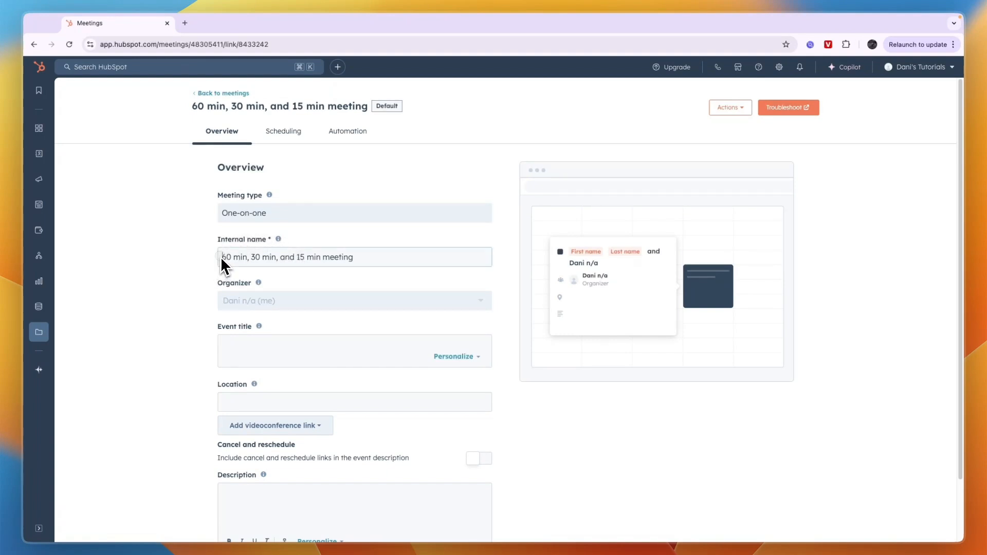
pyautogui.moveTo(222, 258); pyautogui.dragTo(381, 271)
pyautogui.click(302, 256)
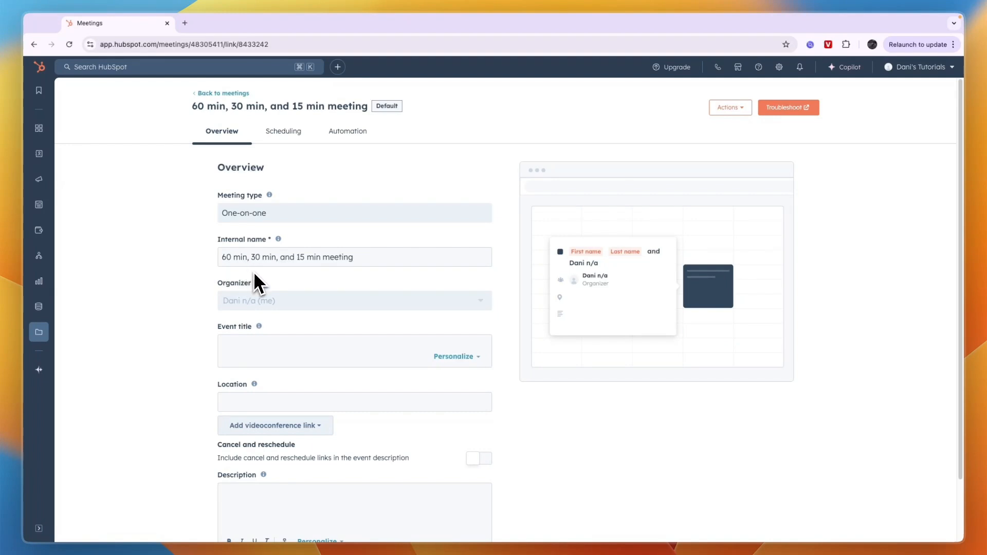
pyautogui.moveTo(247, 260); pyautogui.dragTo(358, 266)
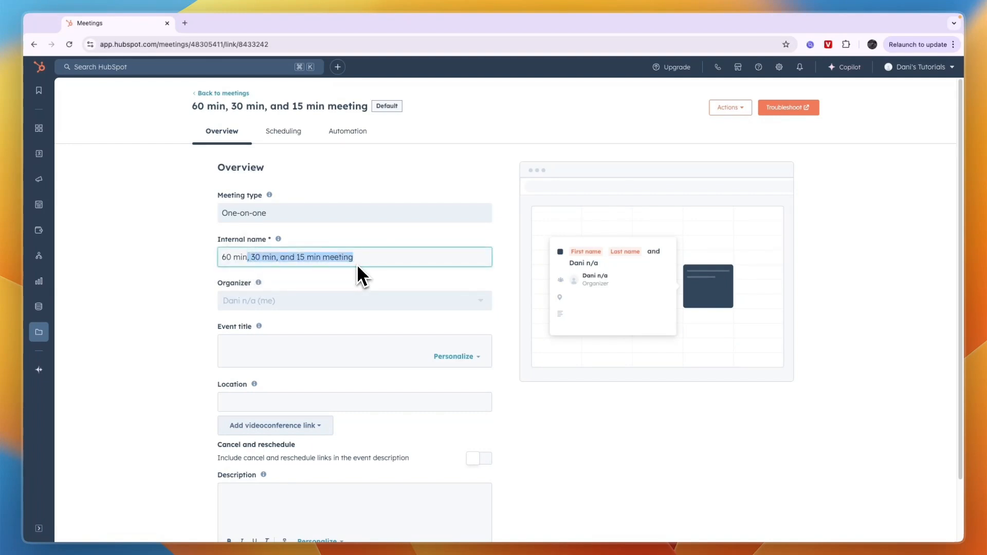
pyautogui.press('BackSpace')
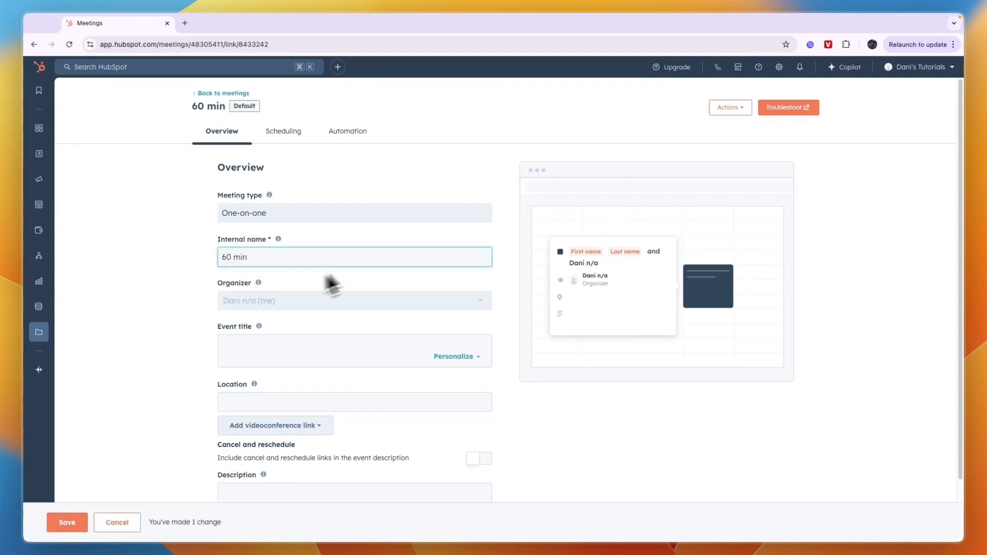
pyautogui.click(123, 321)
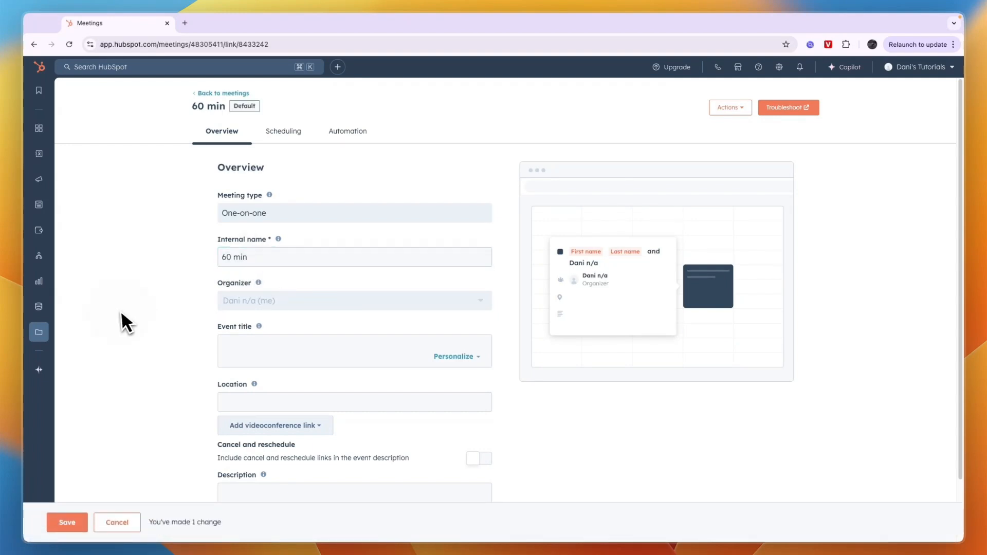
# Remove the 15 min and 30 min duration options from the scheduling settings, leaving only 1 hr
pyautogui.click(283, 134)
pyautogui.scroll(-1, 282, 245)
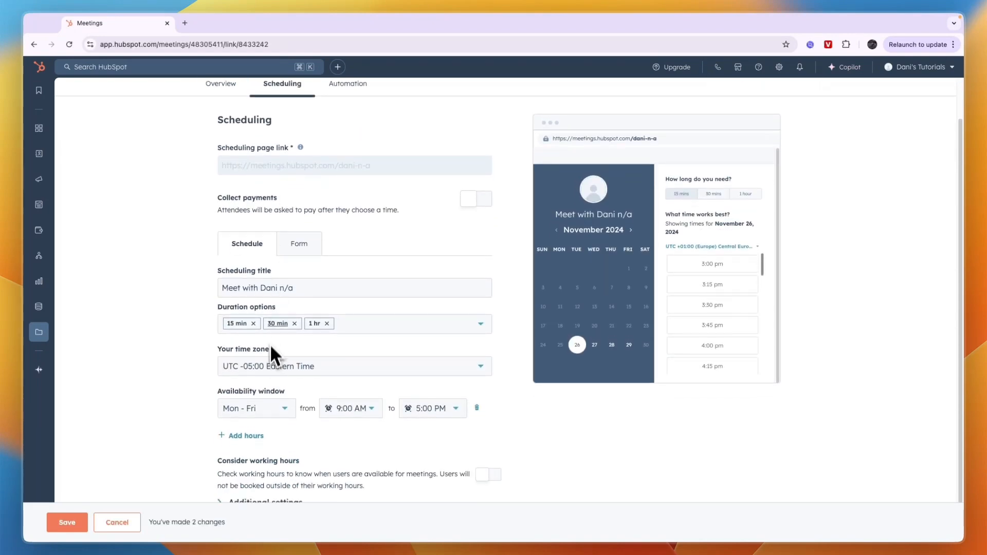
pyautogui.click(254, 324)
pyautogui.click(255, 325)
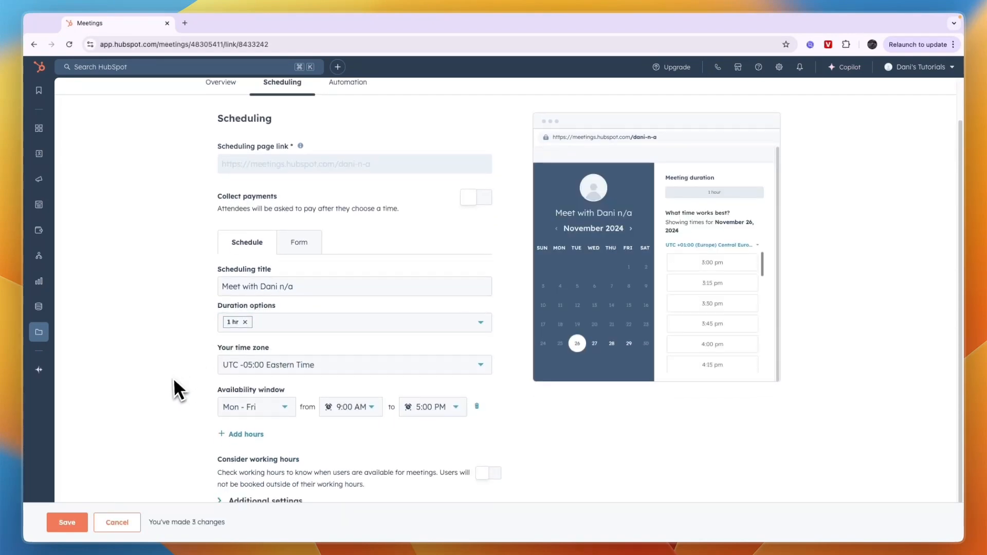
# Set the end of the Mon - Fri availability window to 4:00 PM
pyautogui.scroll(-1, 231, 406)
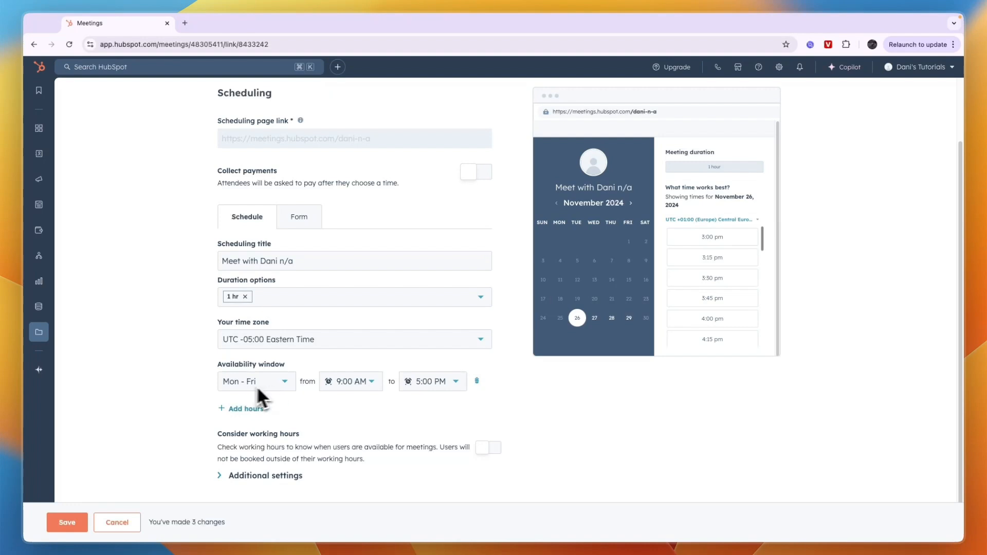
pyautogui.click(427, 381)
pyautogui.scroll(2, 436, 470)
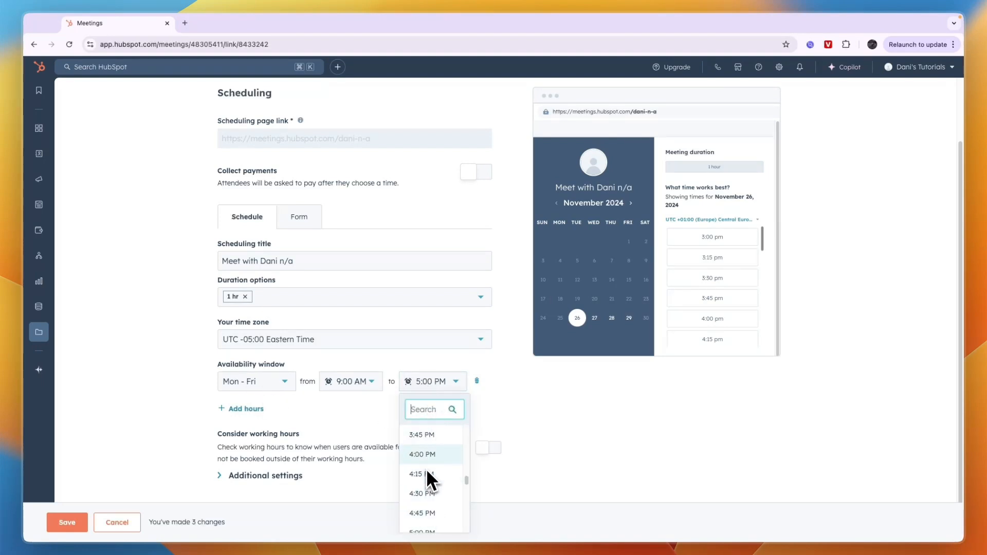
pyautogui.click(430, 463)
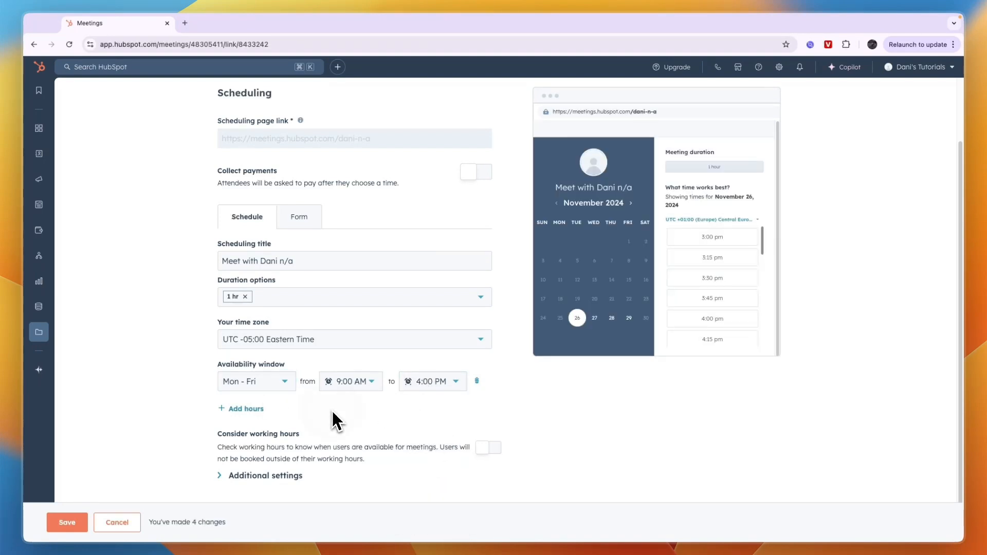
# Remove the trailing "n/a" from the scheduling title
pyautogui.scroll(2, 309, 432)
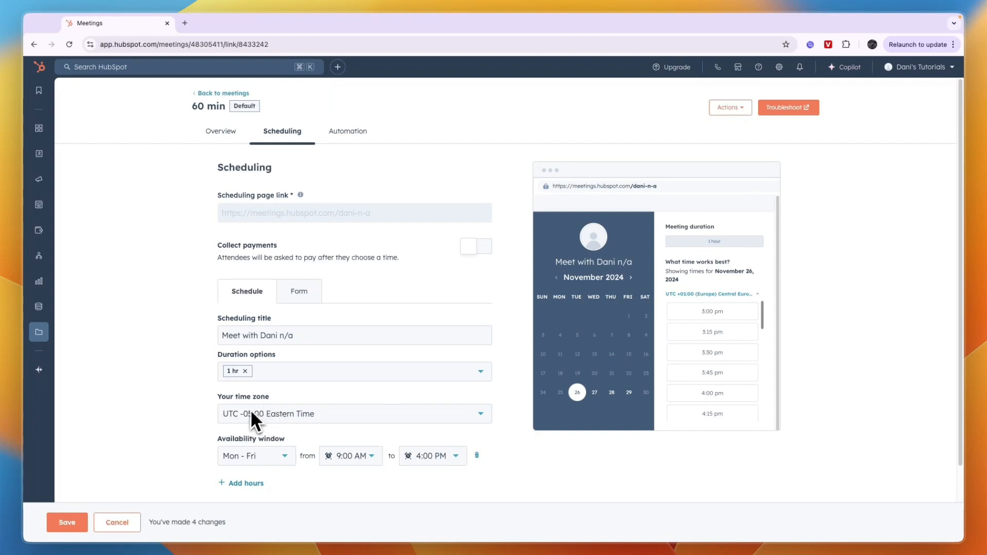
pyautogui.moveTo(225, 340); pyautogui.dragTo(300, 336)
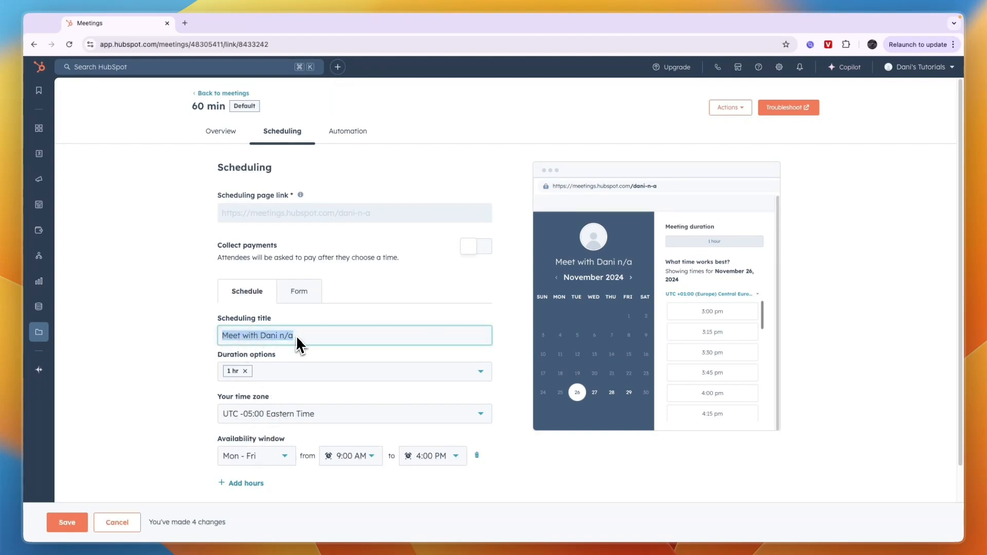
pyautogui.click(301, 335)
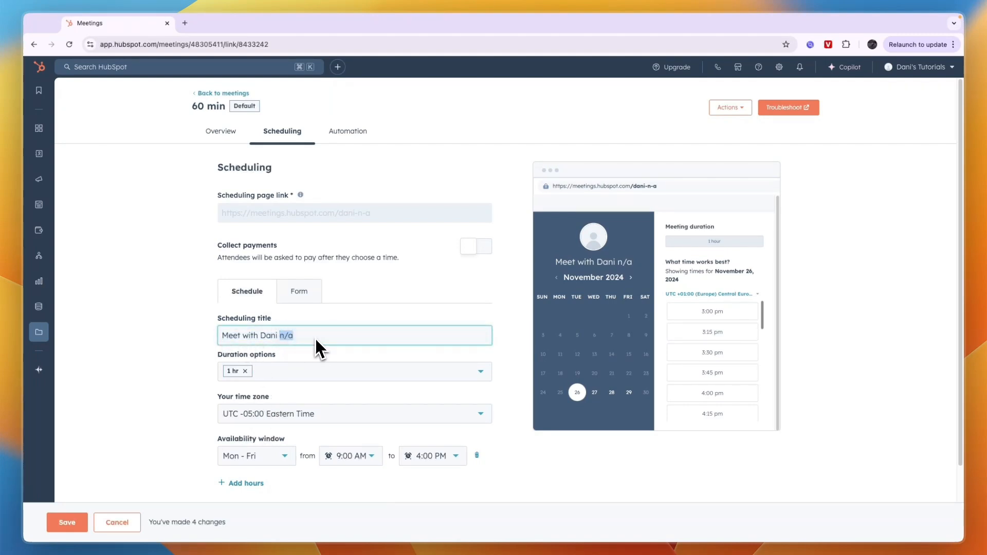
pyautogui.press('BackSpace')
pyautogui.press('BackSpace')
pyautogui.click(172, 339)
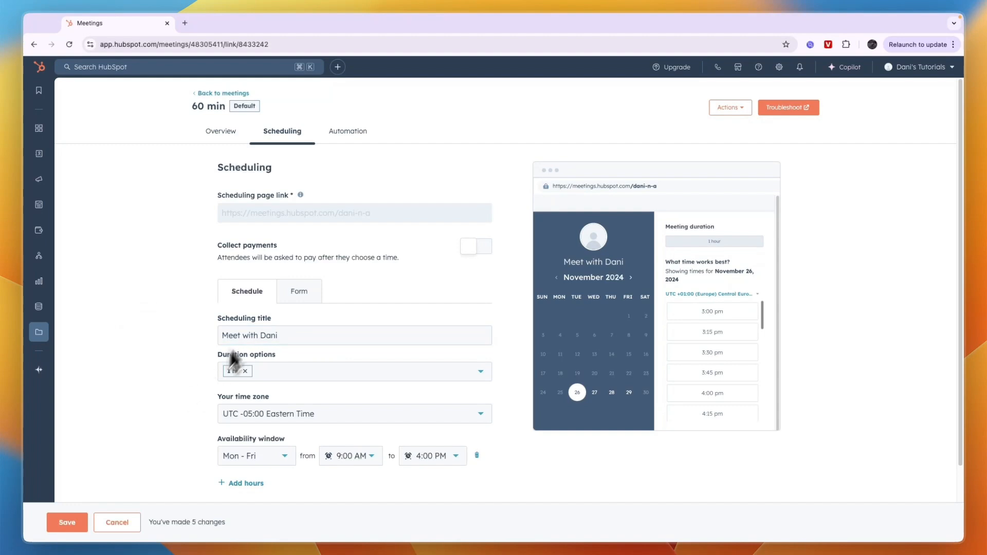
# Review the booking form's questions and the Collect payments option, and dismiss the HubSpot Payments enrollment offer
pyautogui.click(298, 291)
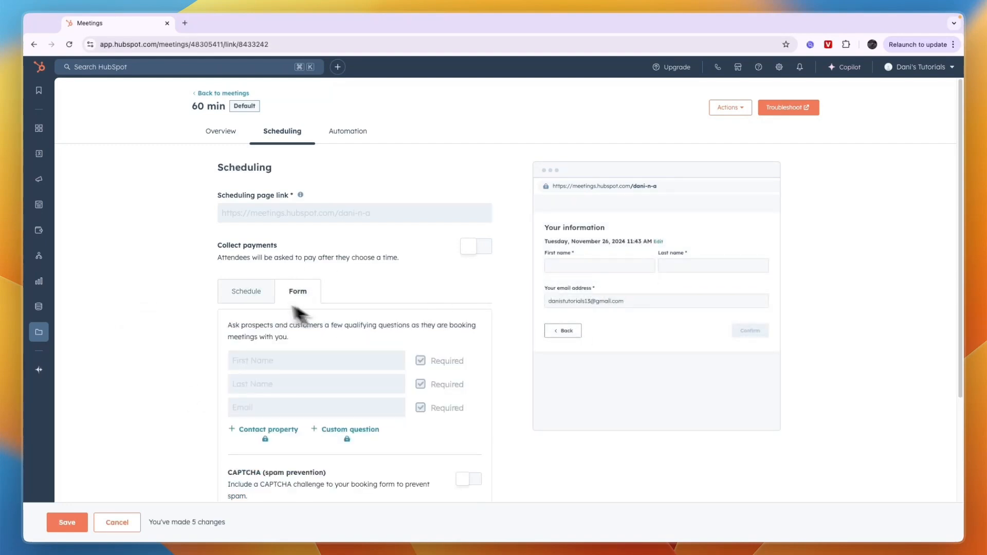
pyautogui.click(247, 292)
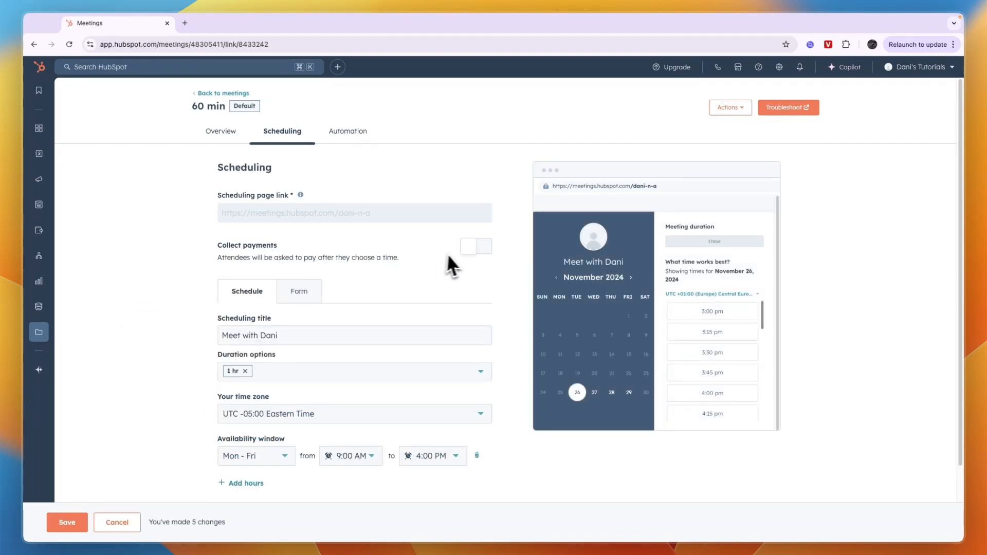
pyautogui.click(476, 246)
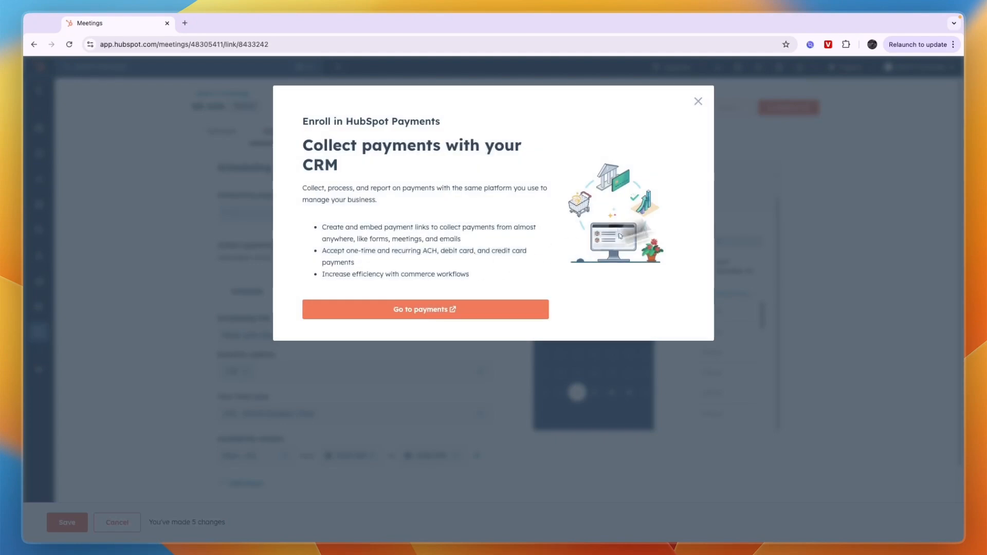
pyautogui.click(700, 101)
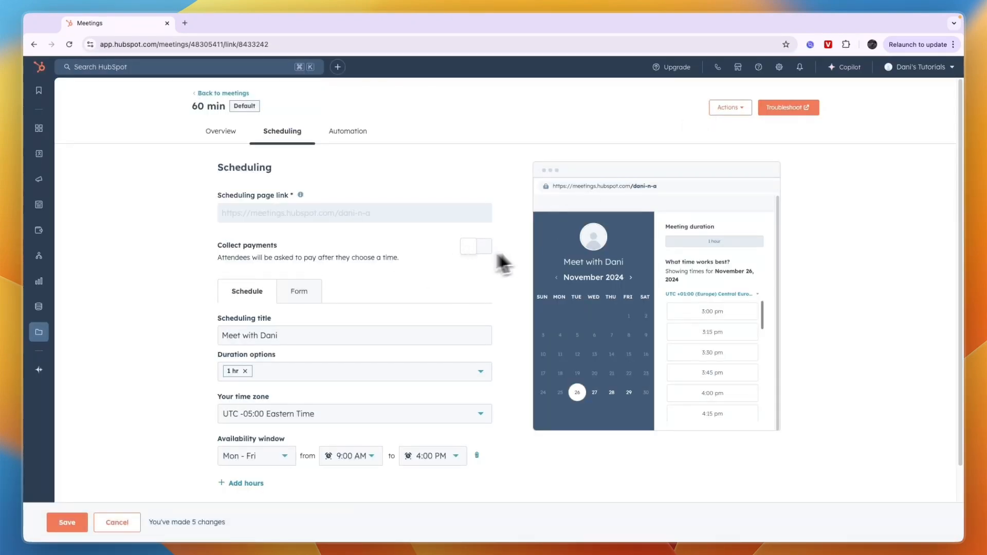
# Enable the pre-meeting reminder email for 1 hour before the meeting, and save the scheduling page before returning to the meetings list
pyautogui.click(349, 131)
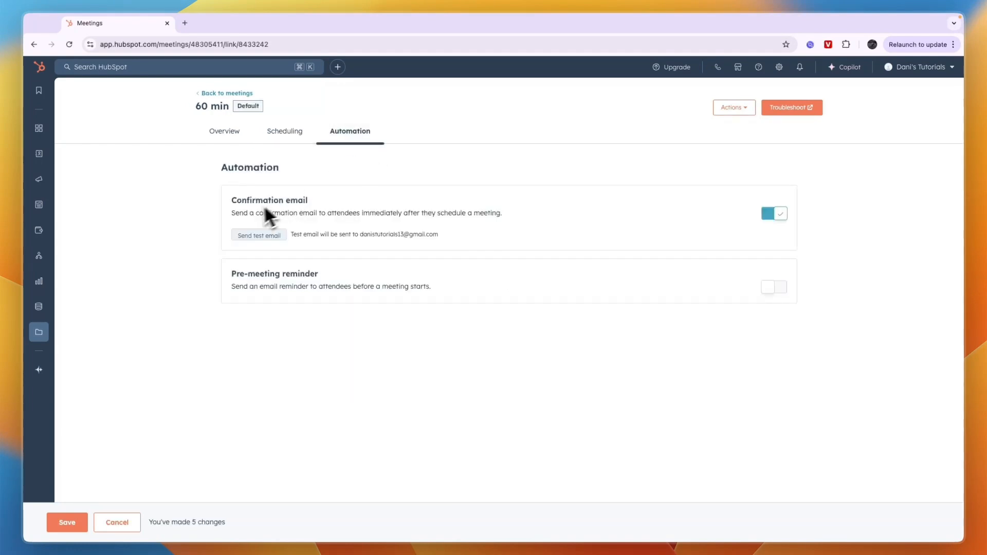
pyautogui.moveTo(232, 200); pyautogui.dragTo(338, 203)
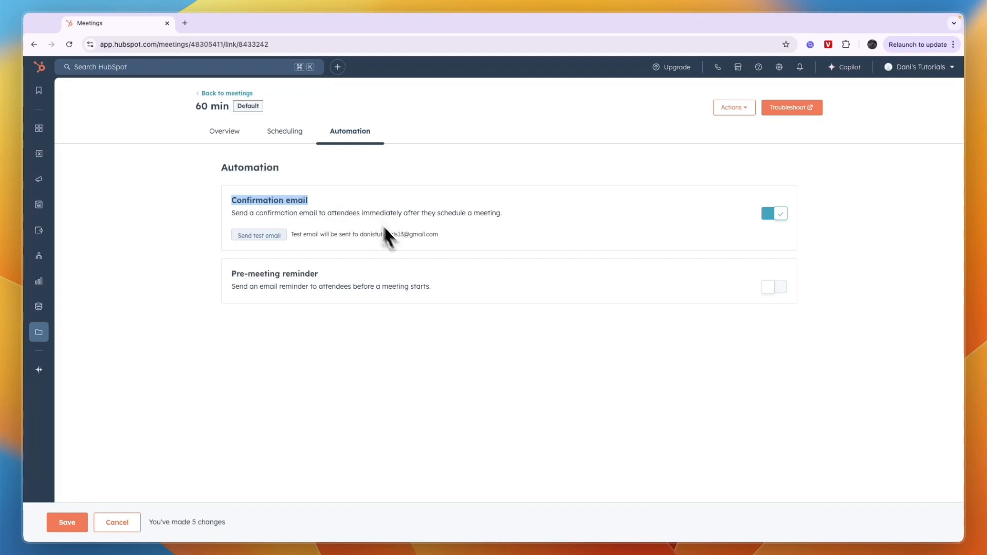
pyautogui.click(238, 275)
pyautogui.moveTo(327, 256); pyautogui.dragTo(326, 257)
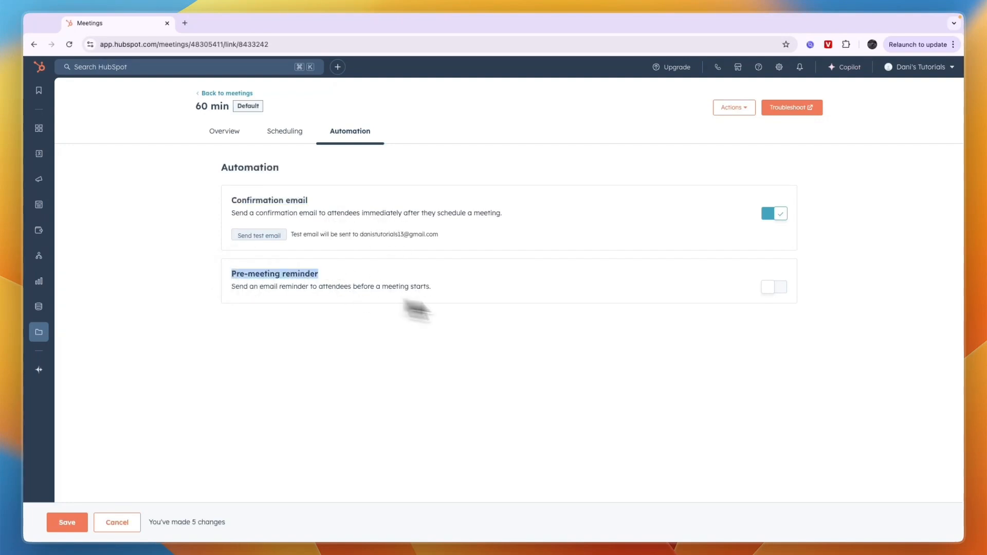
pyautogui.click(767, 287)
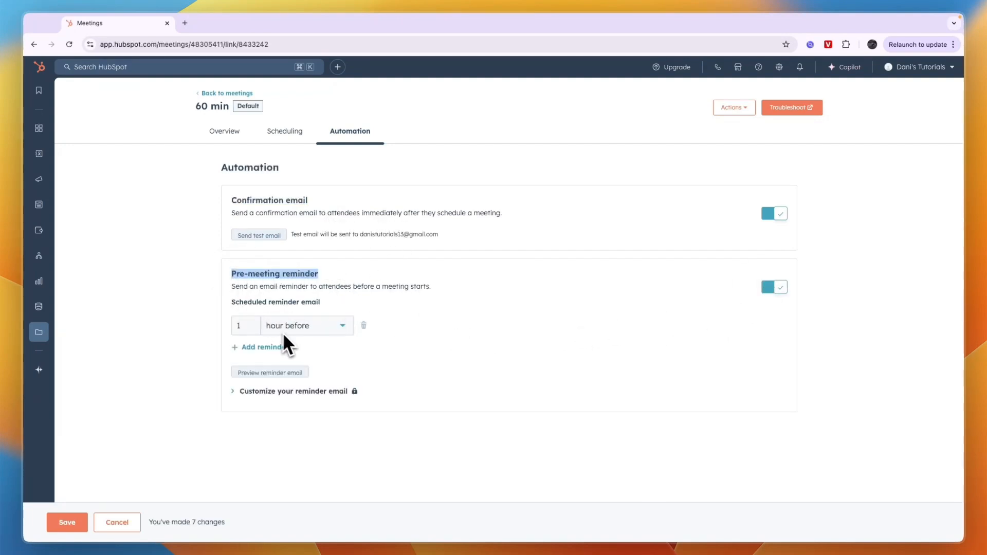
pyautogui.click(257, 339)
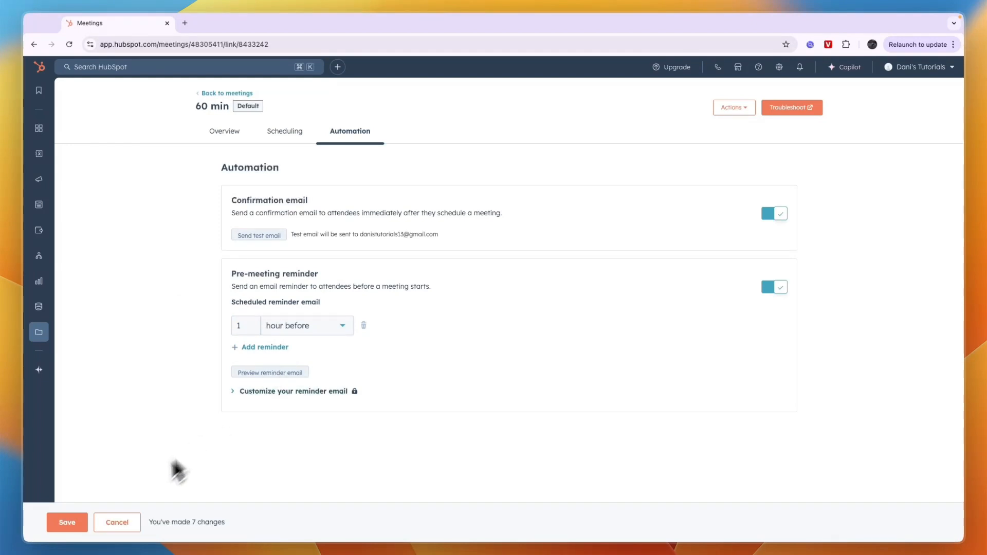
pyautogui.click(78, 517)
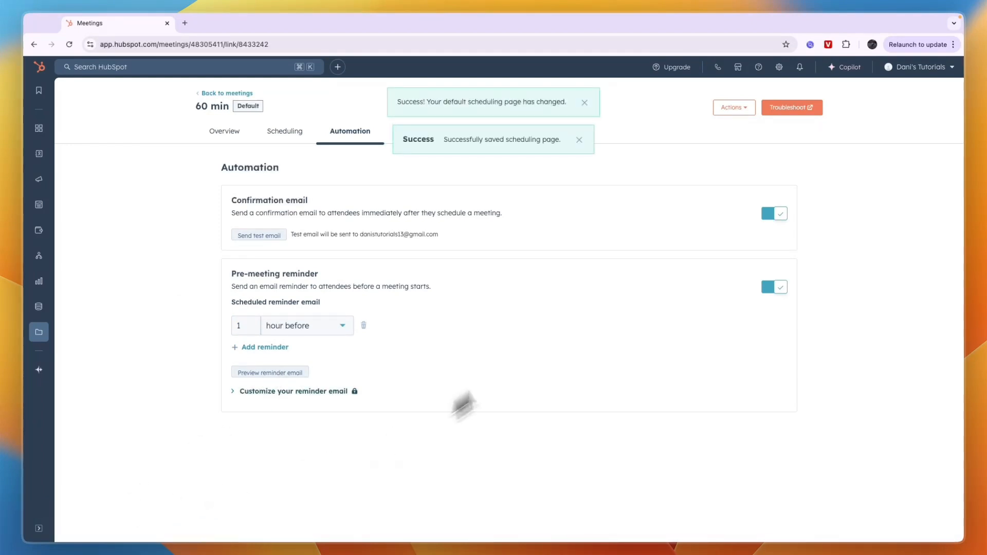
pyautogui.click(221, 94)
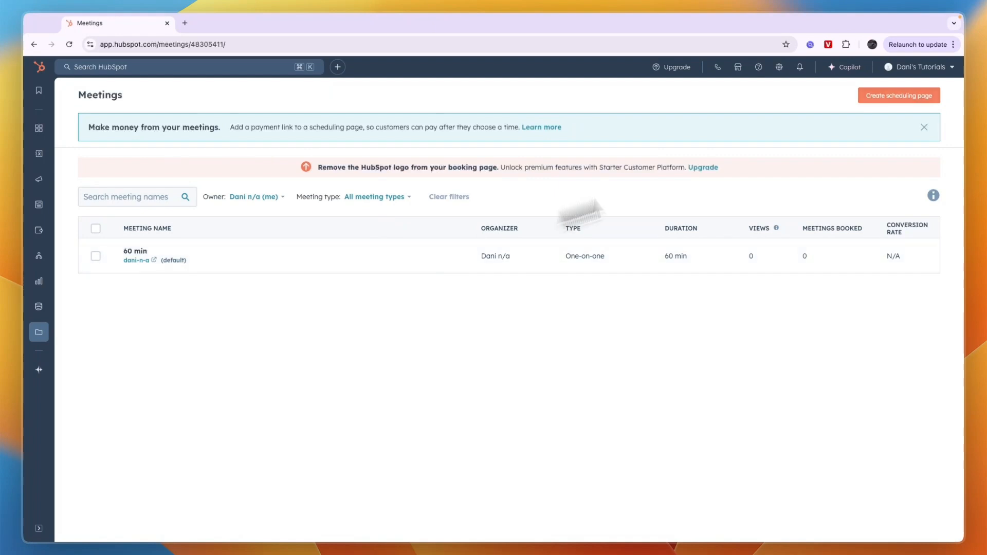
# View the scheduling page types offered for a new page and close the chooser without creating one
pyautogui.click(880, 102)
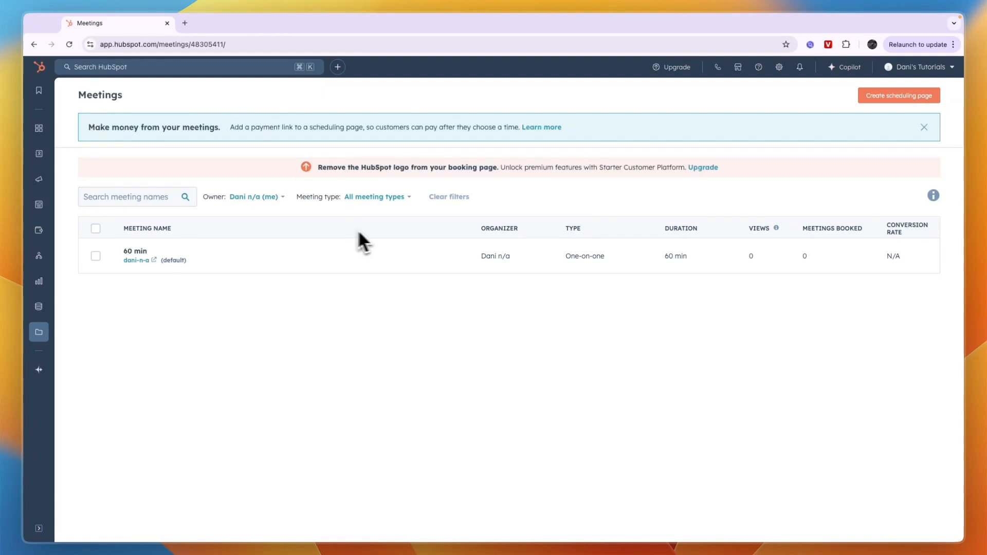
pyautogui.moveTo(220, 245)
pyautogui.click(907, 97)
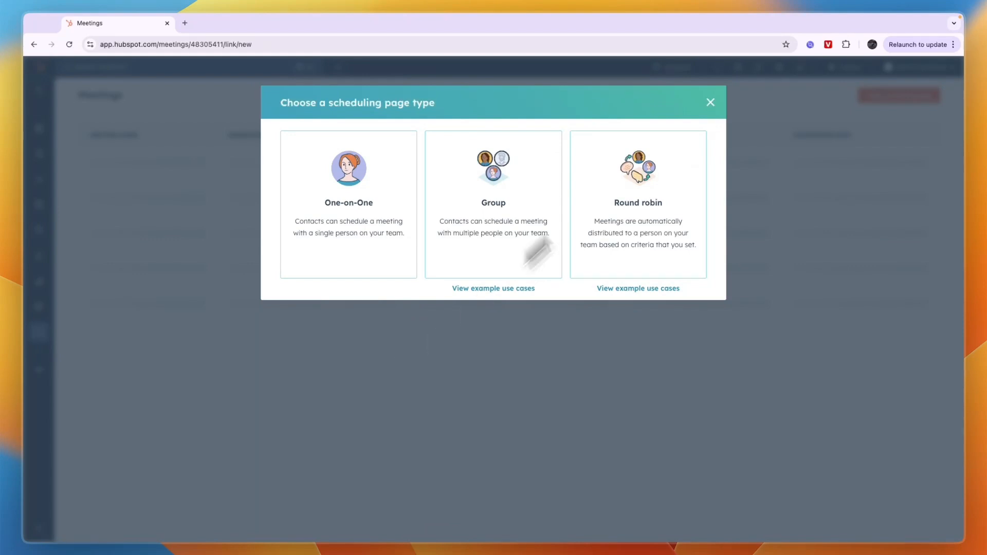
pyautogui.click(709, 104)
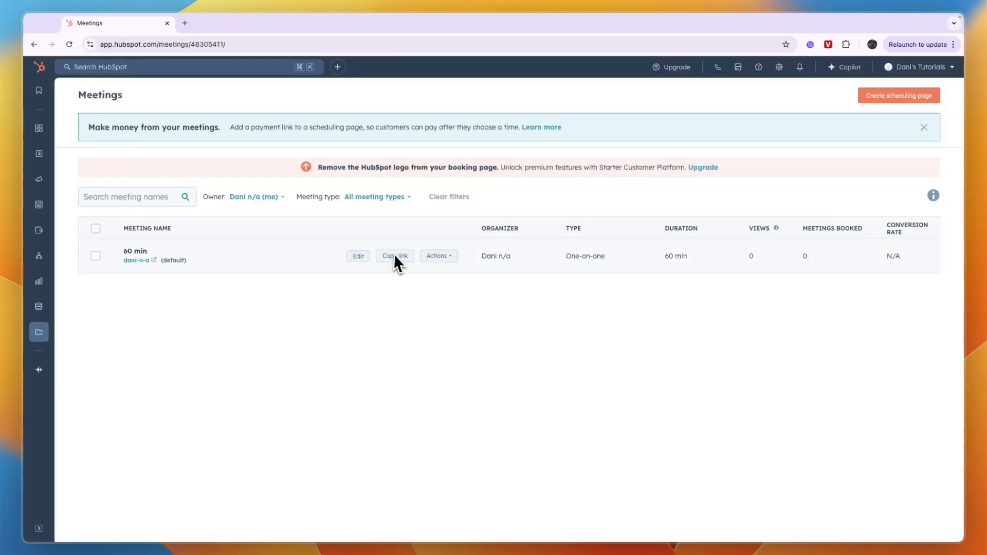
# Copy the link of the 60 min meeting and open it in a new incognito window
pyautogui.click(396, 256)
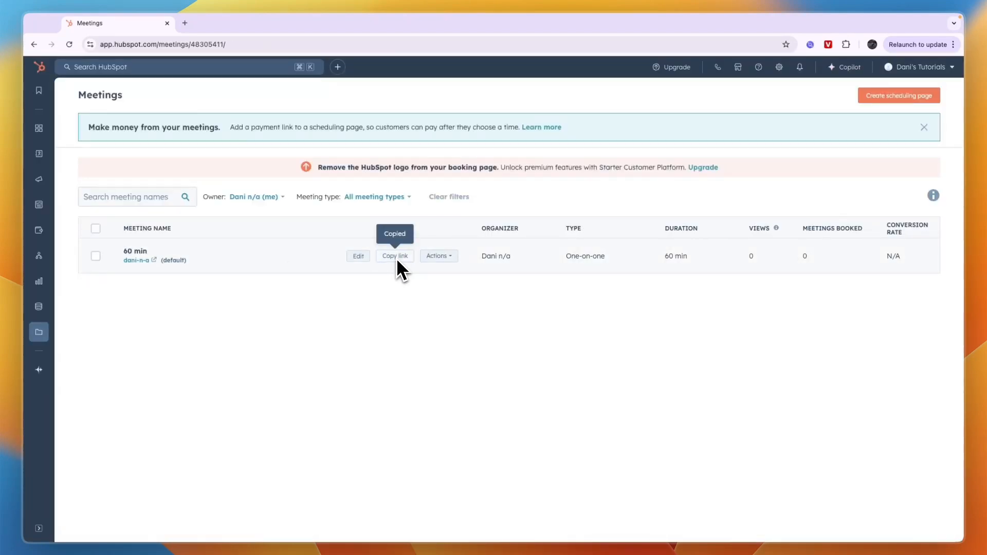
pyautogui.press('super+shift+n')
pyautogui.press('super+v')
pyautogui.press('Return')
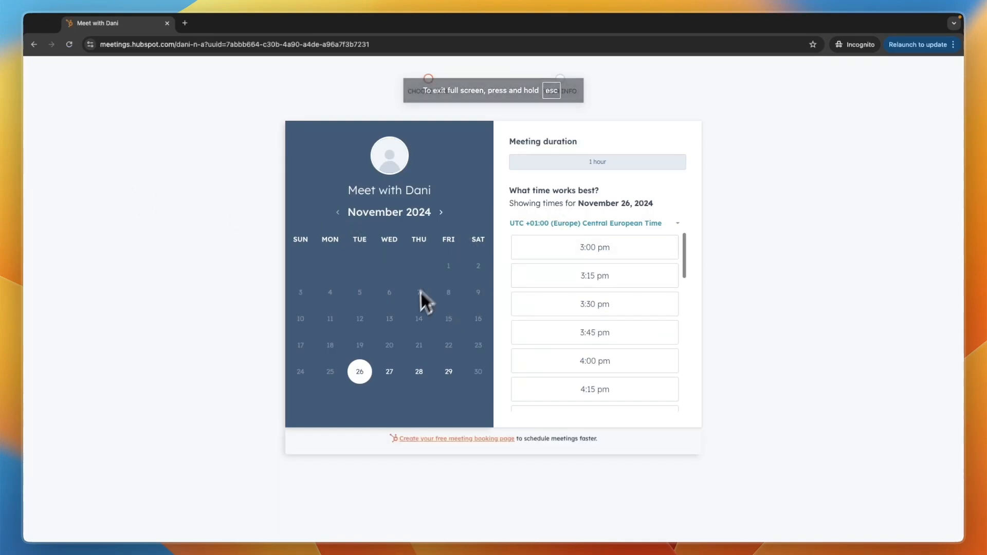
# Select November 28, 2024 on the public booking page and look through the available time slots
pyautogui.click(419, 373)
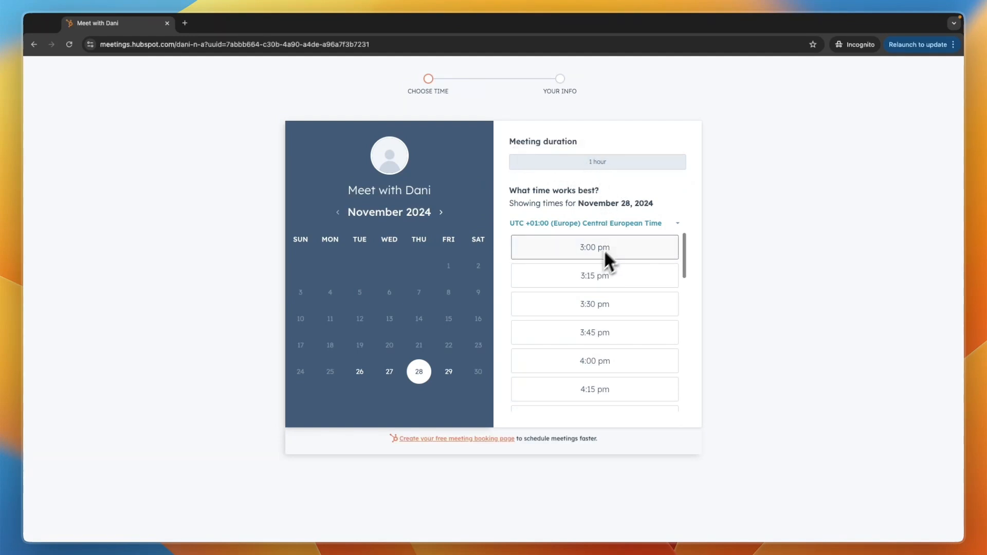
pyautogui.scroll(-10, 591, 339)
pyautogui.scroll(10, 592, 324)
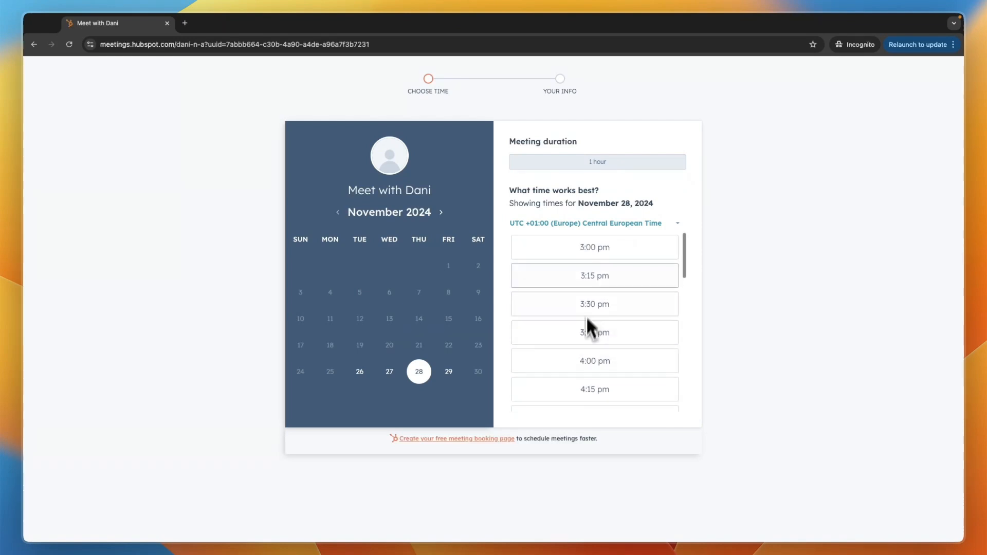
# Book the 3:00 pm slot on November 28, 2024, filling in the invitee's first name, last name and email address
pyautogui.click(596, 254)
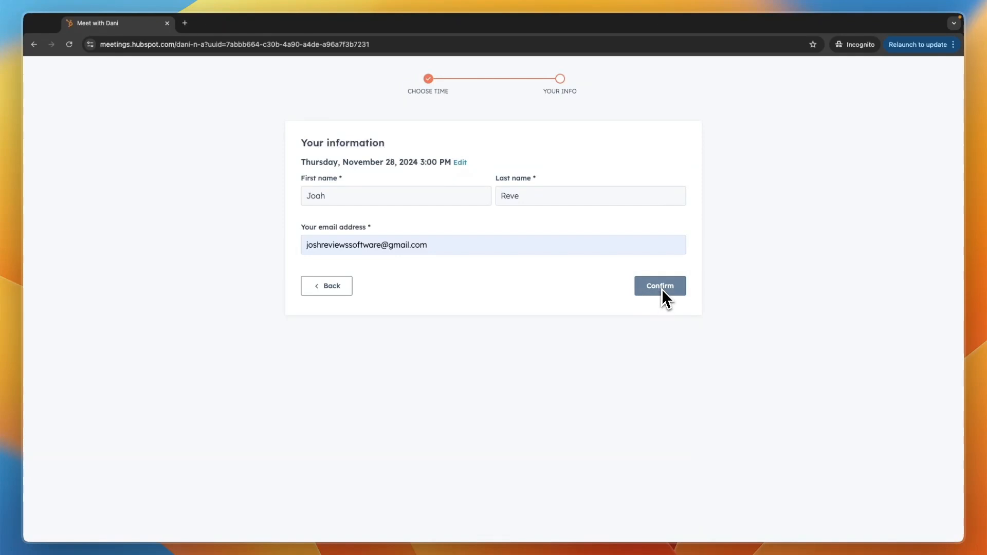
pyautogui.click(663, 289)
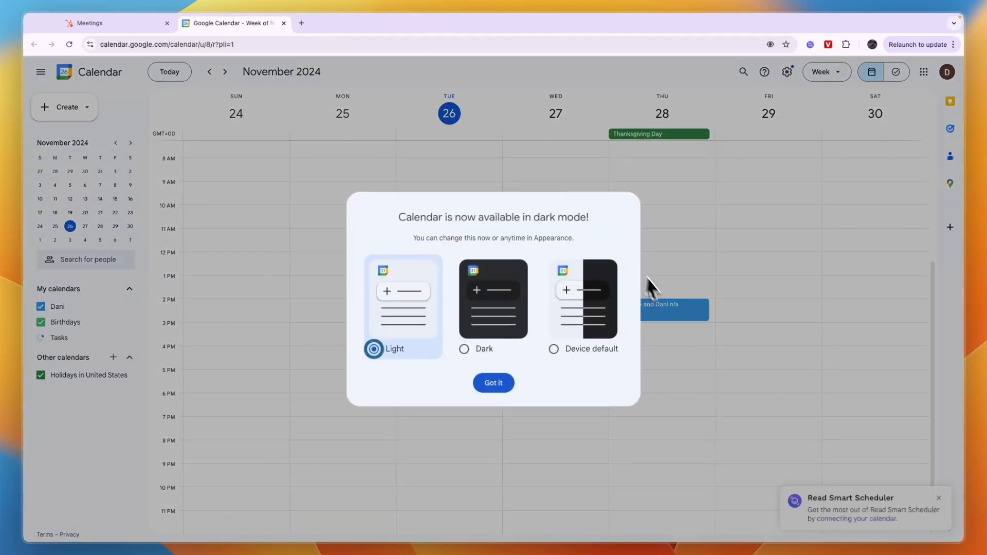
# In Google Calendar, keep the Light theme and open the booked meeting on Thursday, November 28 to review its guests and Google Meet link
pyautogui.click(512, 386)
pyautogui.click(650, 314)
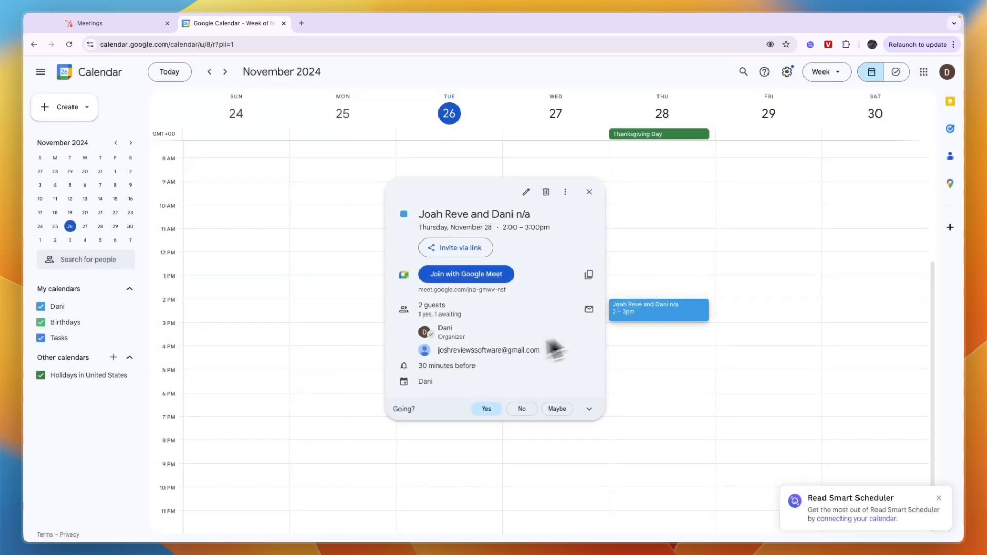
pyautogui.moveTo(437, 351); pyautogui.dragTo(572, 359)
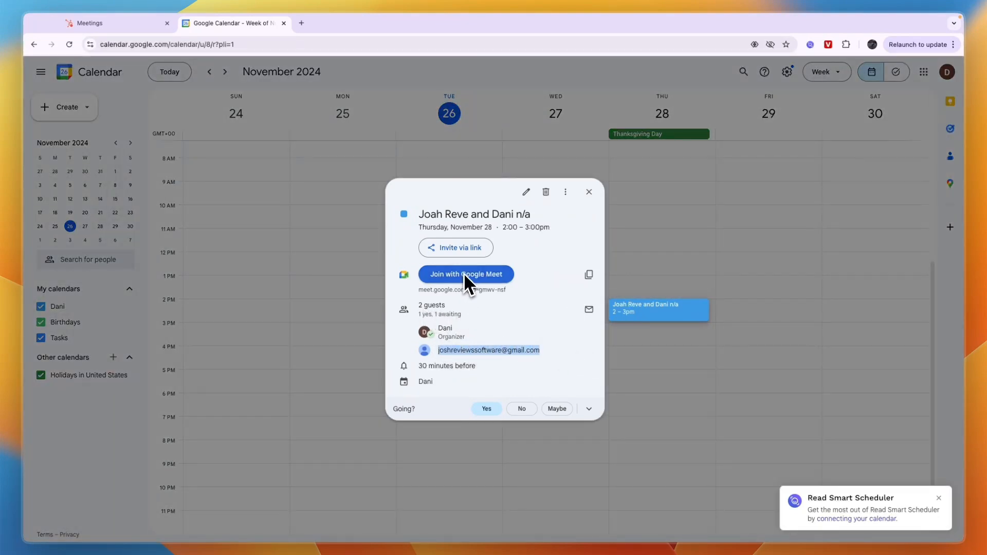
pyautogui.moveTo(414, 290); pyautogui.dragTo(509, 307)
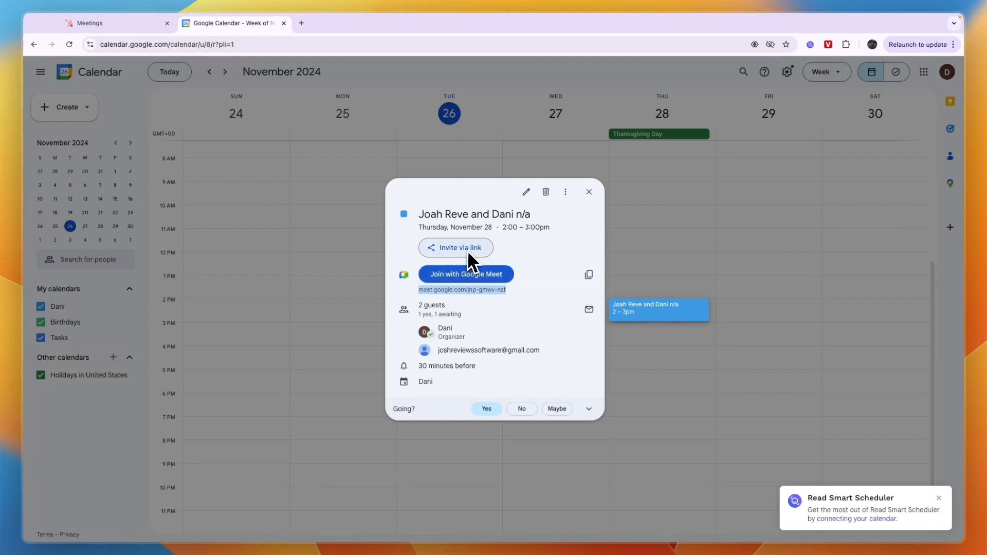
pyautogui.click(441, 357)
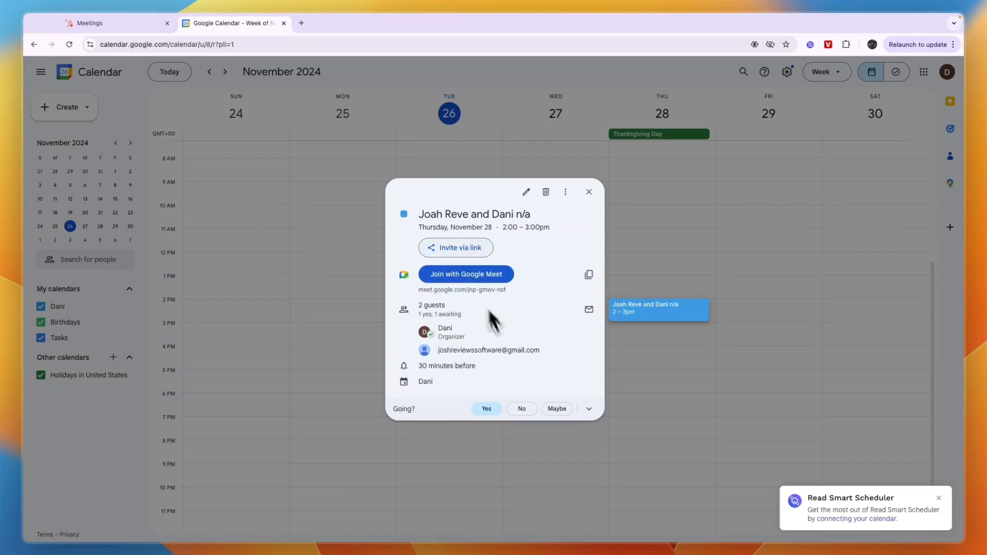
# Reload HubSpot's meetings list and review the 60 min meeting's embed code and the option to email it to a web developer
pyautogui.click(105, 23)
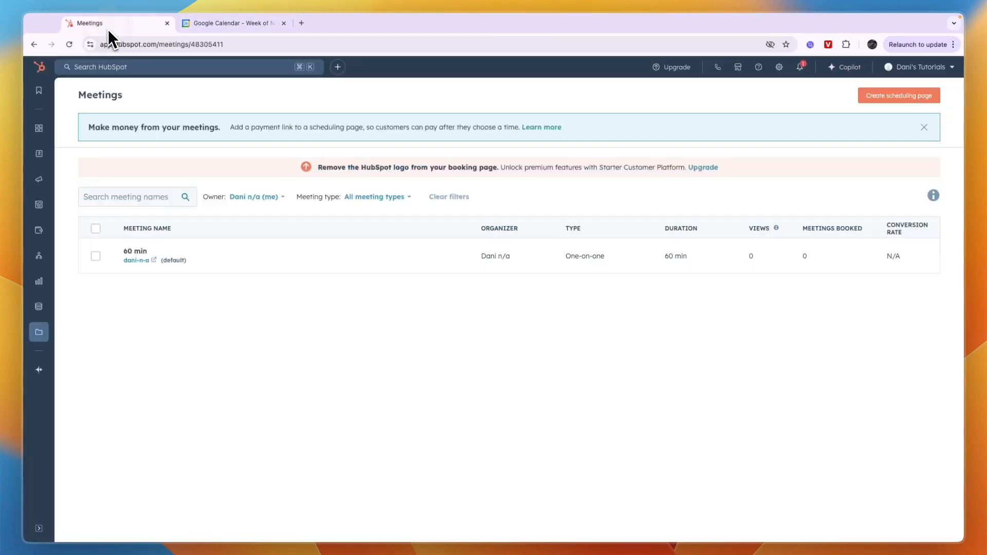
pyautogui.click(70, 45)
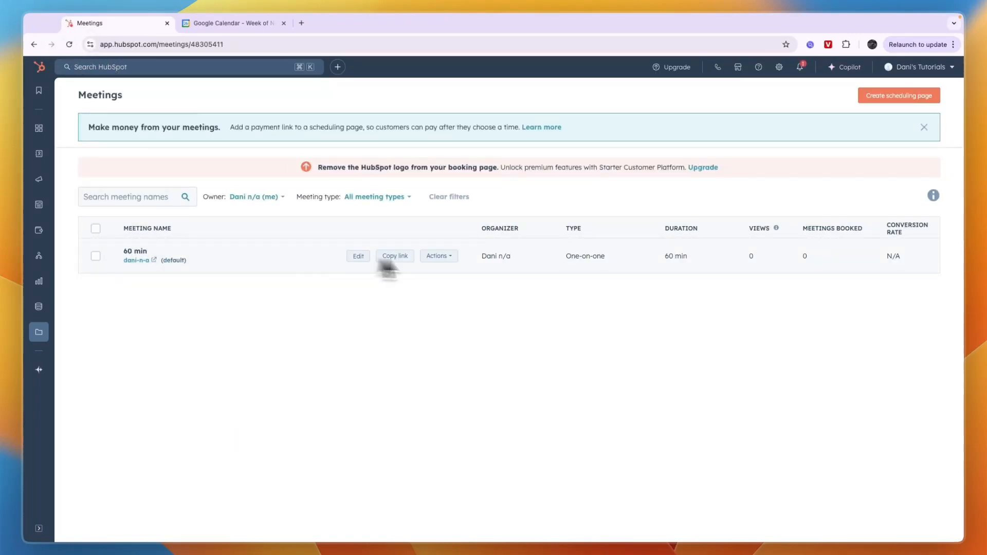
pyautogui.click(441, 256)
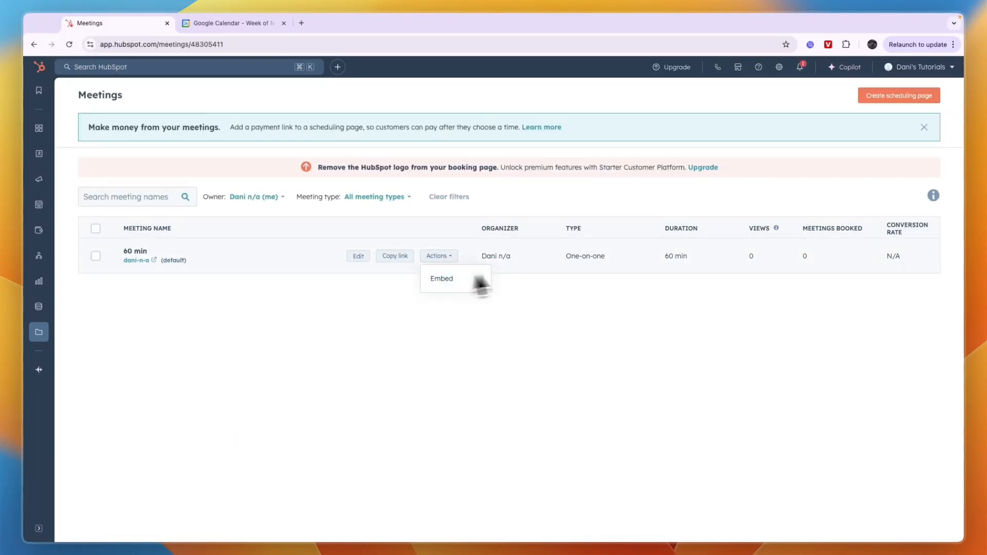
pyautogui.click(447, 279)
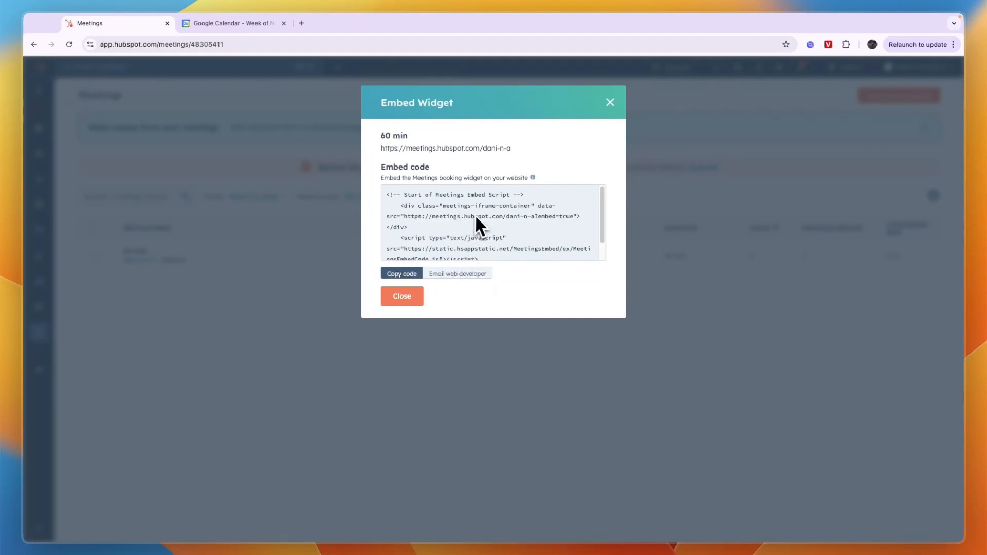
pyautogui.scroll(-2, 451, 253)
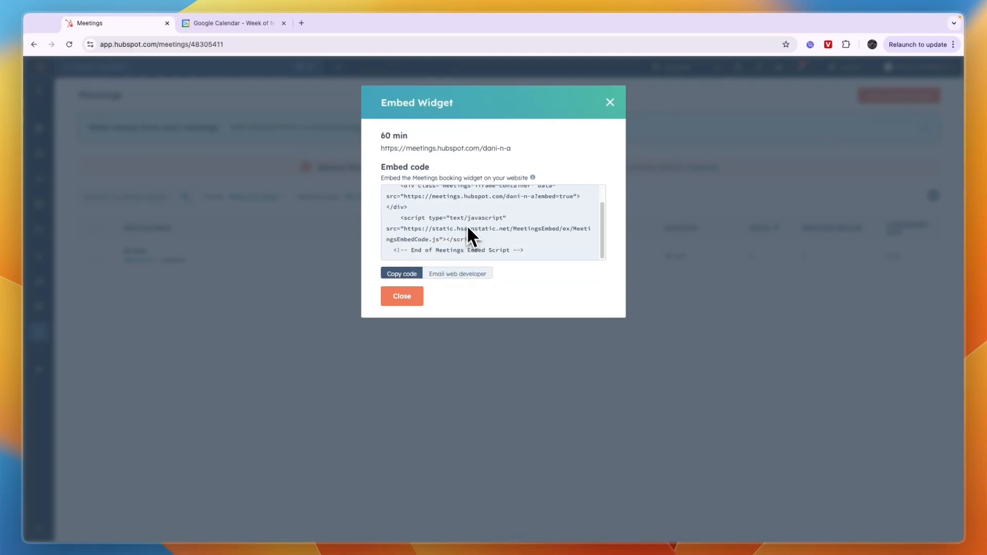
pyautogui.scroll(2, 453, 226)
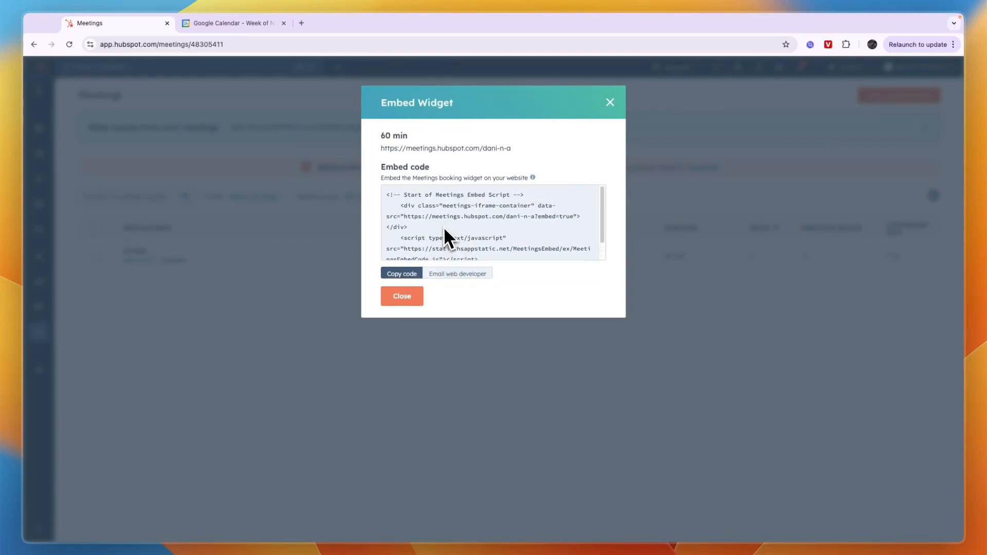
pyautogui.click(459, 275)
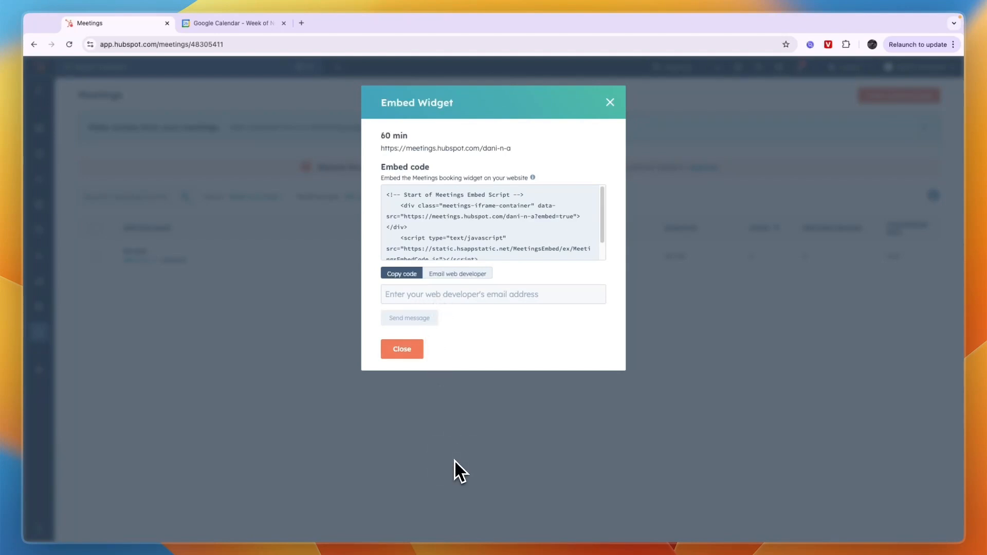
pyautogui.click(611, 104)
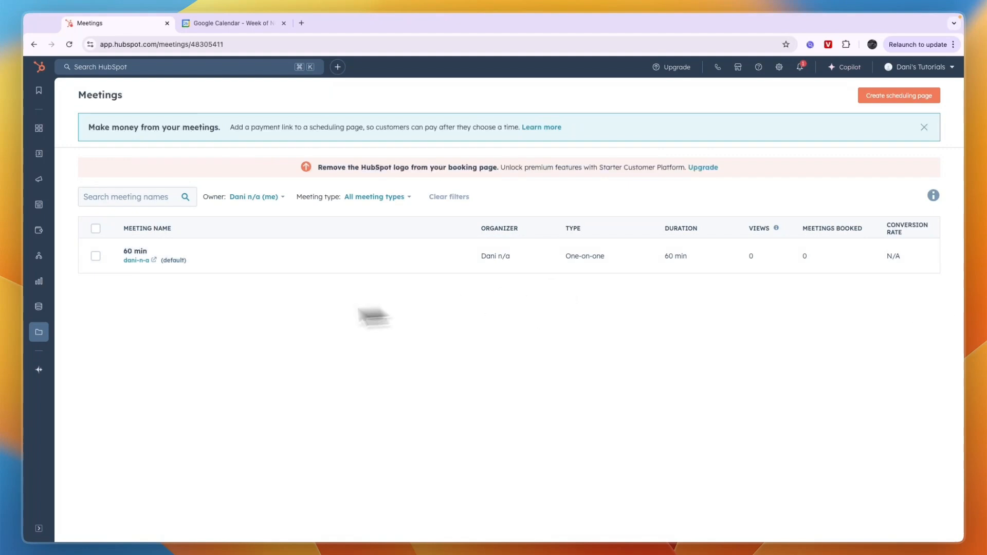
# Preview the 60 min meeting's public booking page, close it, and check the account's profile and preferences entry
pyautogui.click(137, 259)
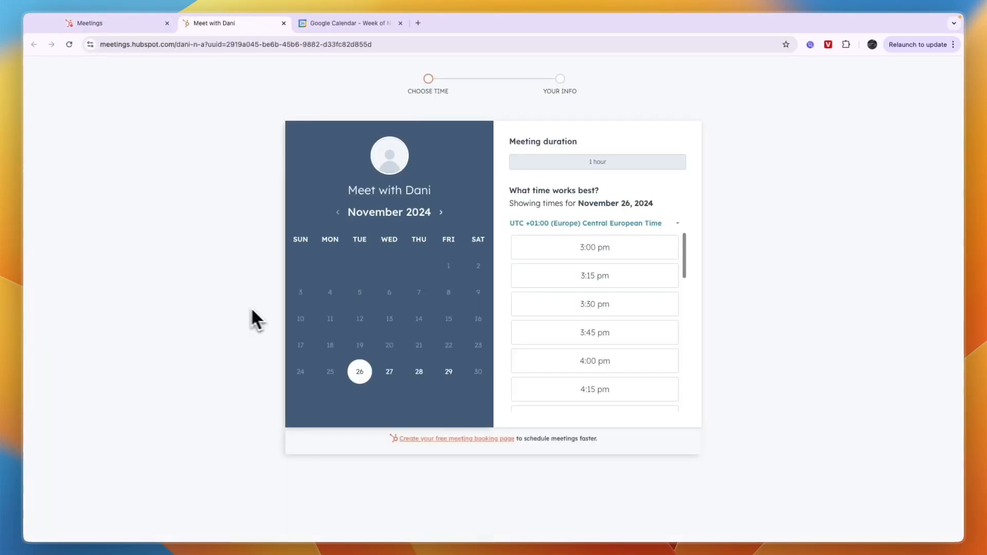
pyautogui.click(284, 23)
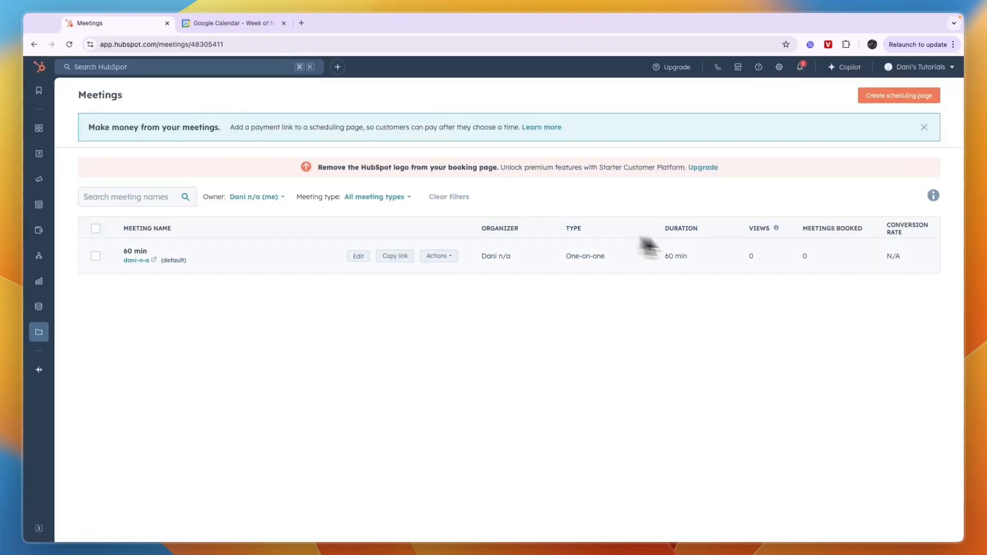
pyautogui.click(906, 71)
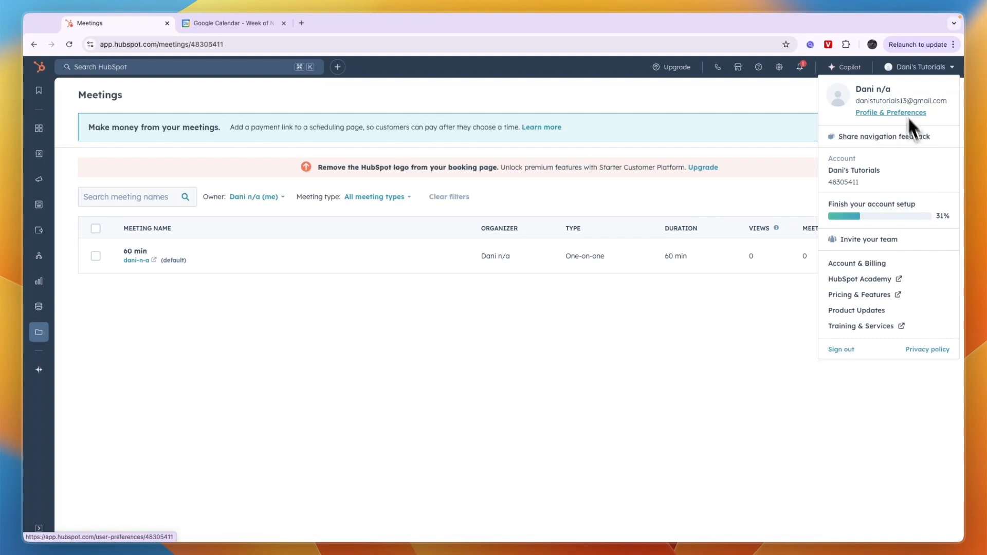
pyautogui.click(813, 99)
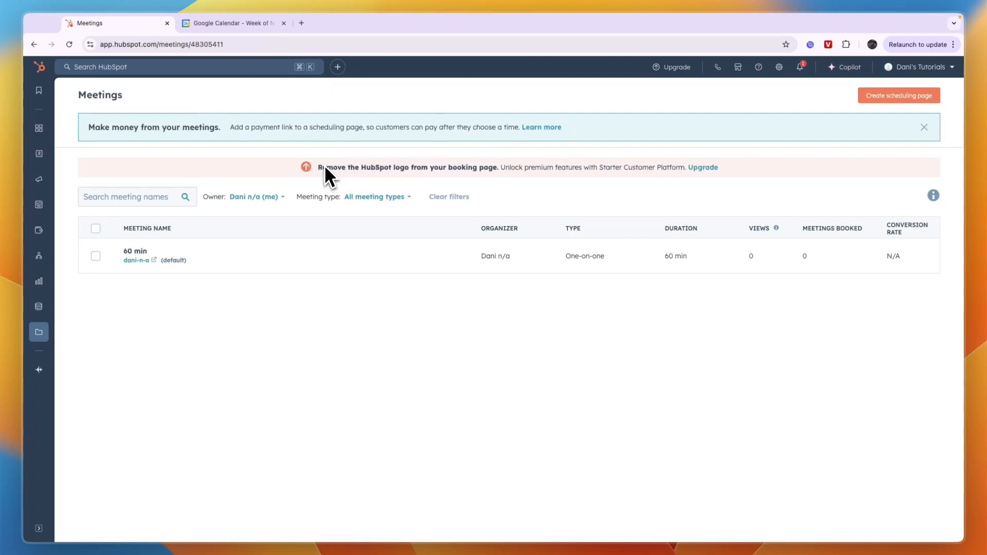
pyautogui.moveTo(319, 168); pyautogui.dragTo(401, 169)
pyautogui.click(499, 171)
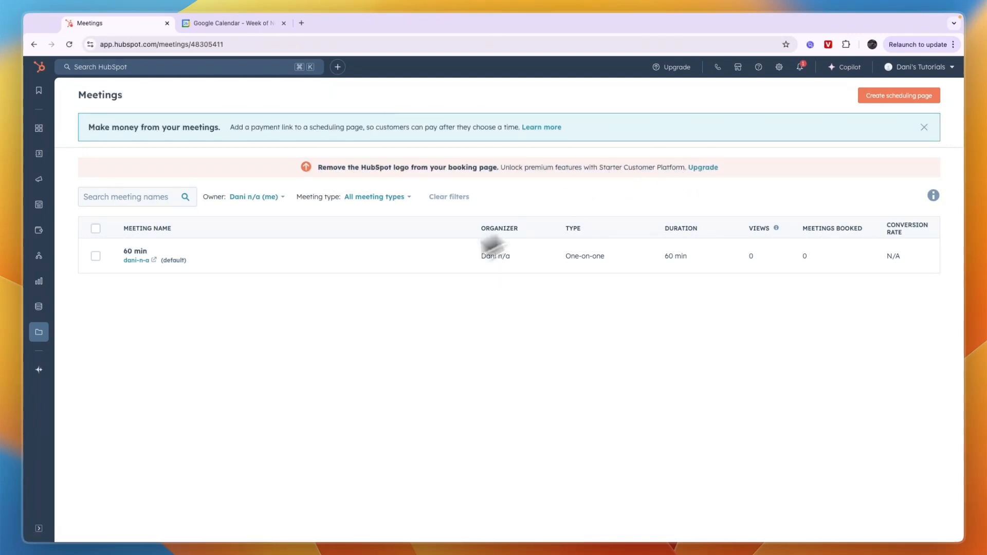
pyautogui.moveTo(146, 270)
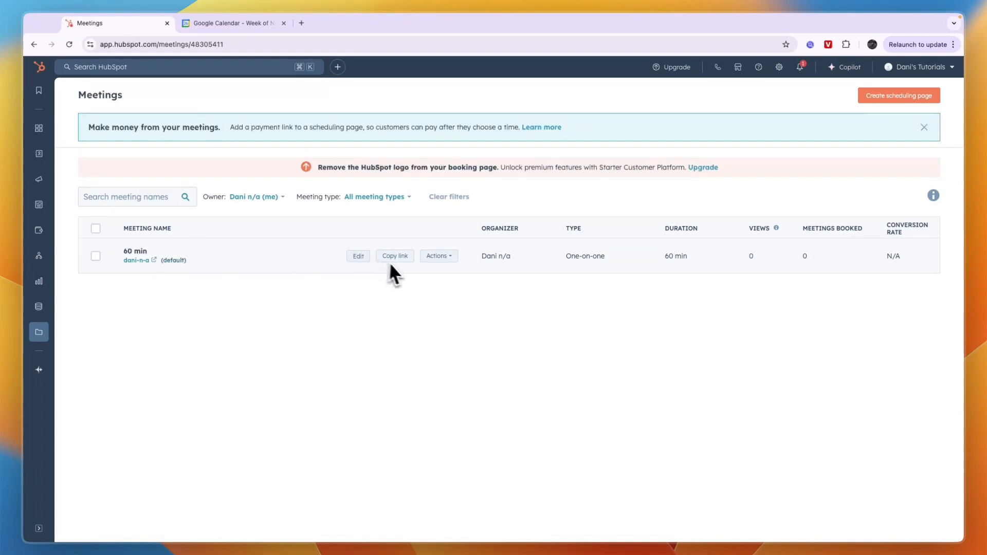